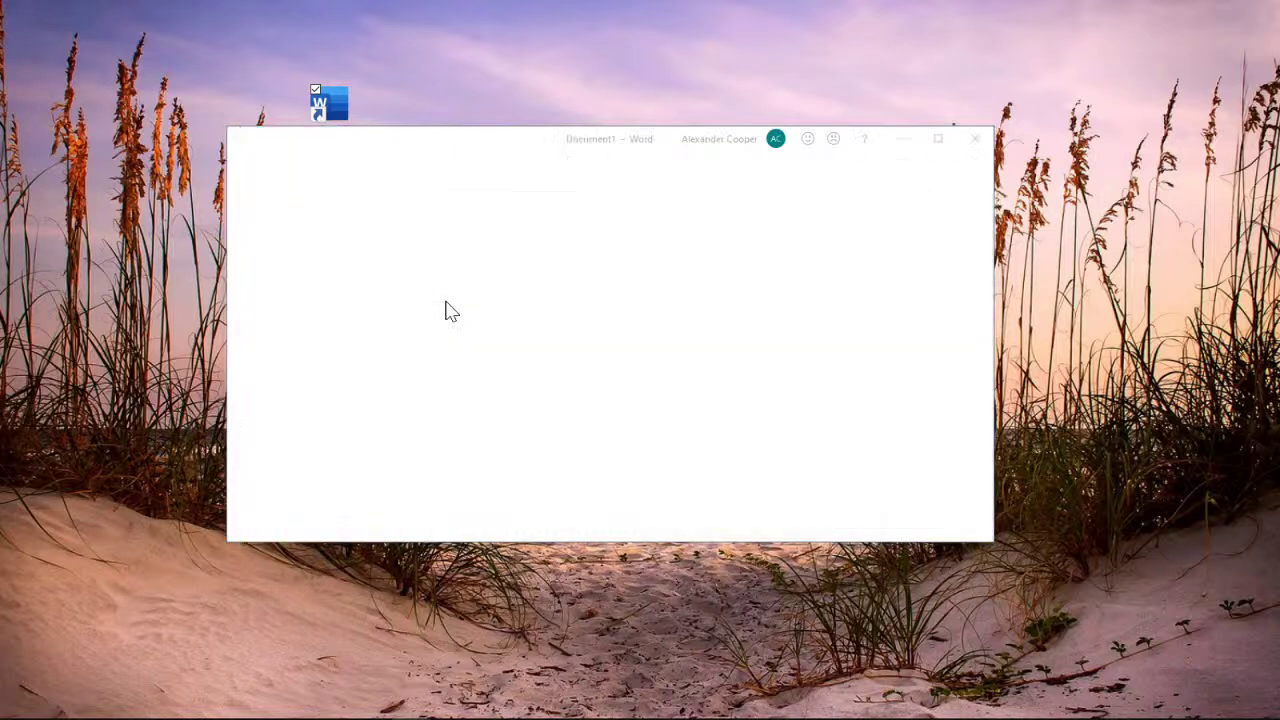
Close the new Word window and read slide 9 of the PowerPoint presentation on starting Word and saving a document
{"action": "left_click", "coordinate": [975, 139]}
{"action": "left_click", "coordinate": [965, 167]}
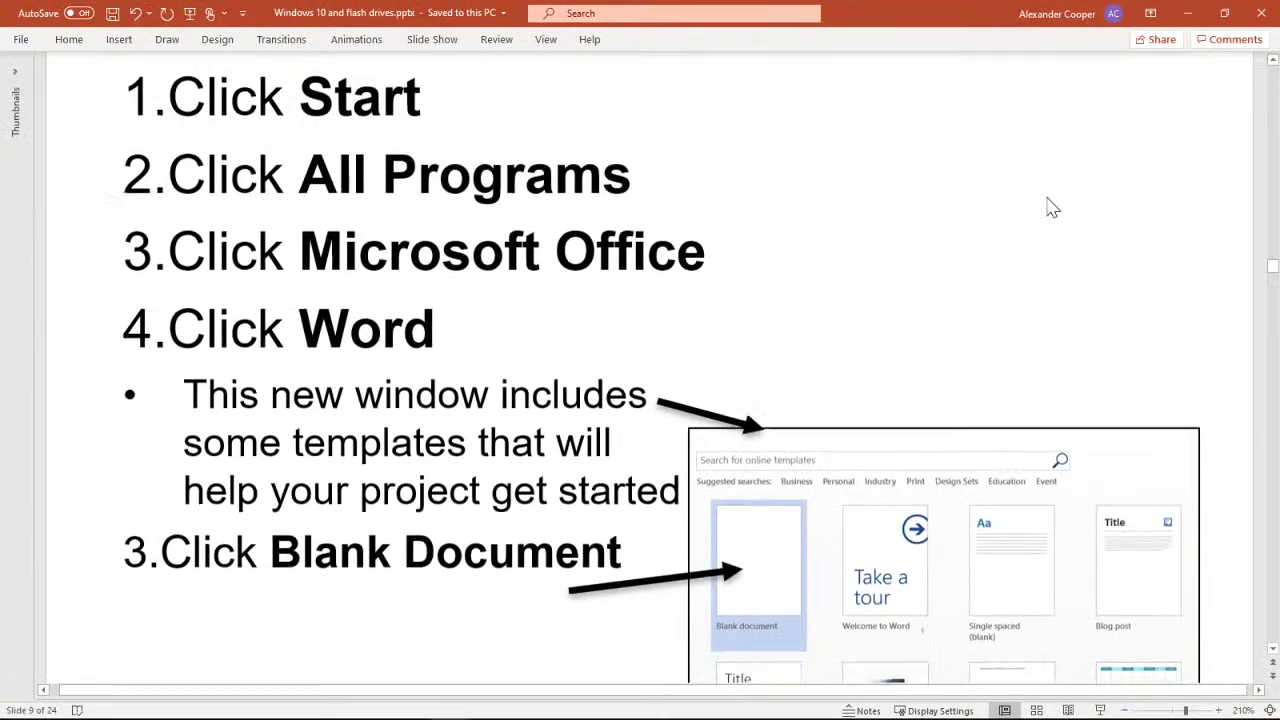
{"action": "scroll", "coordinate": [1069, 204], "scroll_direction": "down", "scroll_amount": 2}
{"action": "scroll", "coordinate": [1072, 202], "scroll_direction": "down", "scroll_amount": 1}
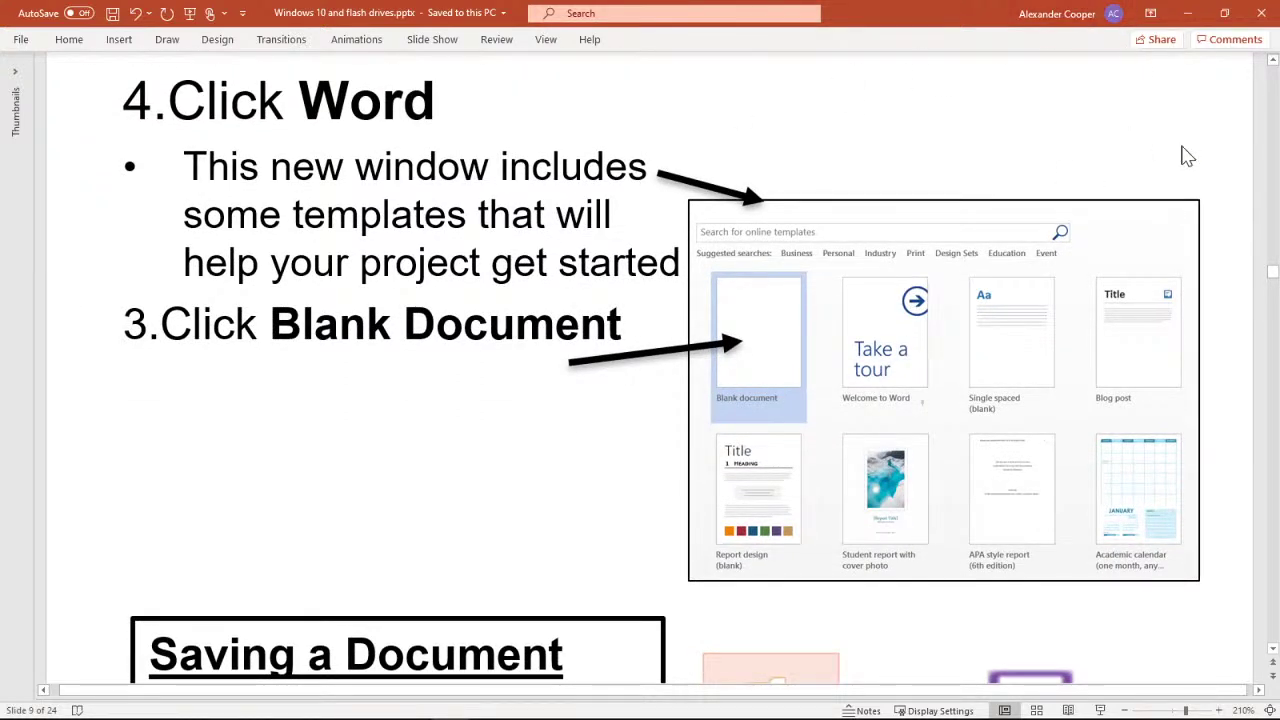
{"action": "scroll", "coordinate": [1222, 172], "scroll_direction": "down", "scroll_amount": 1}
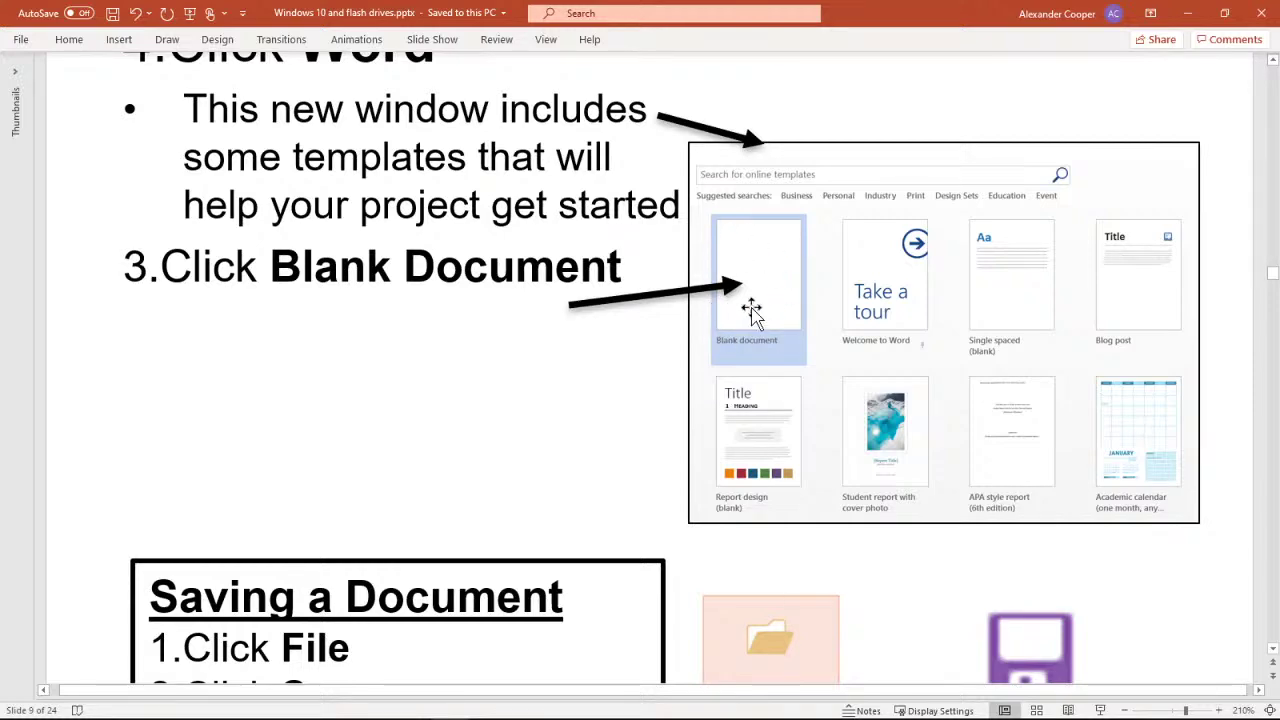
{"action": "scroll", "coordinate": [752, 313], "scroll_direction": "down", "scroll_amount": 6}
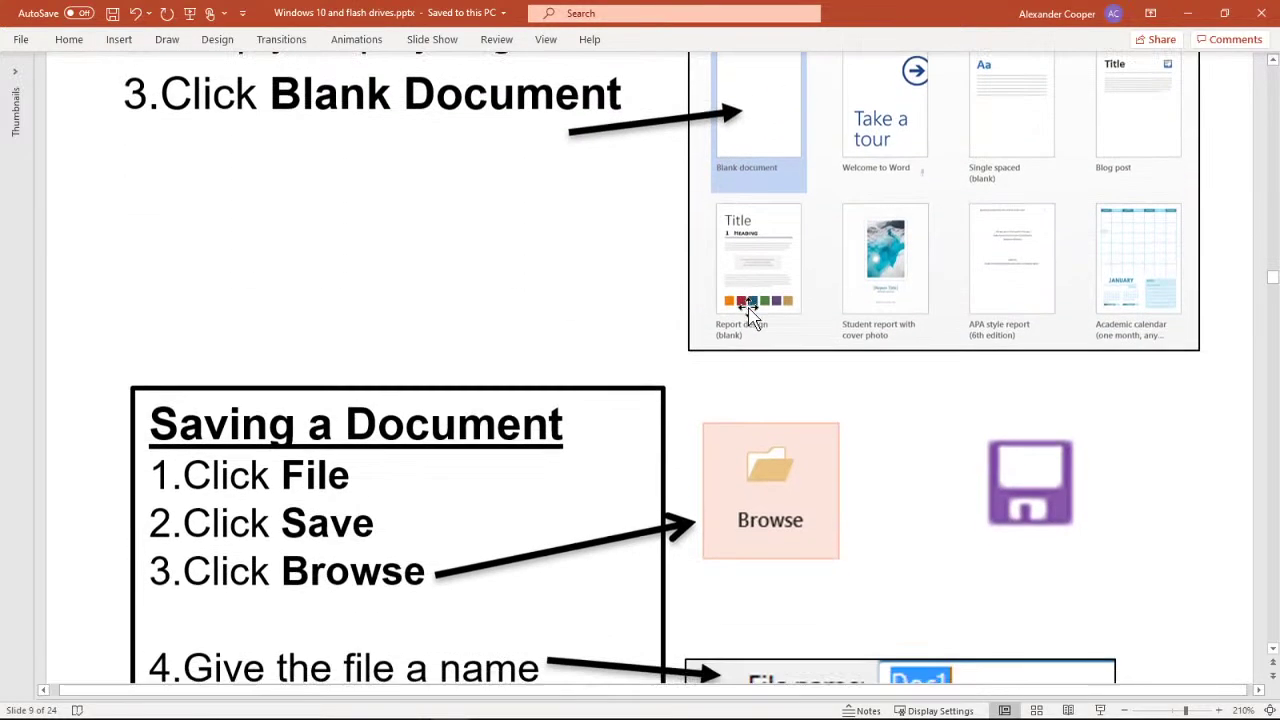
{"action": "scroll", "coordinate": [748, 312], "scroll_direction": "down", "scroll_amount": 1}
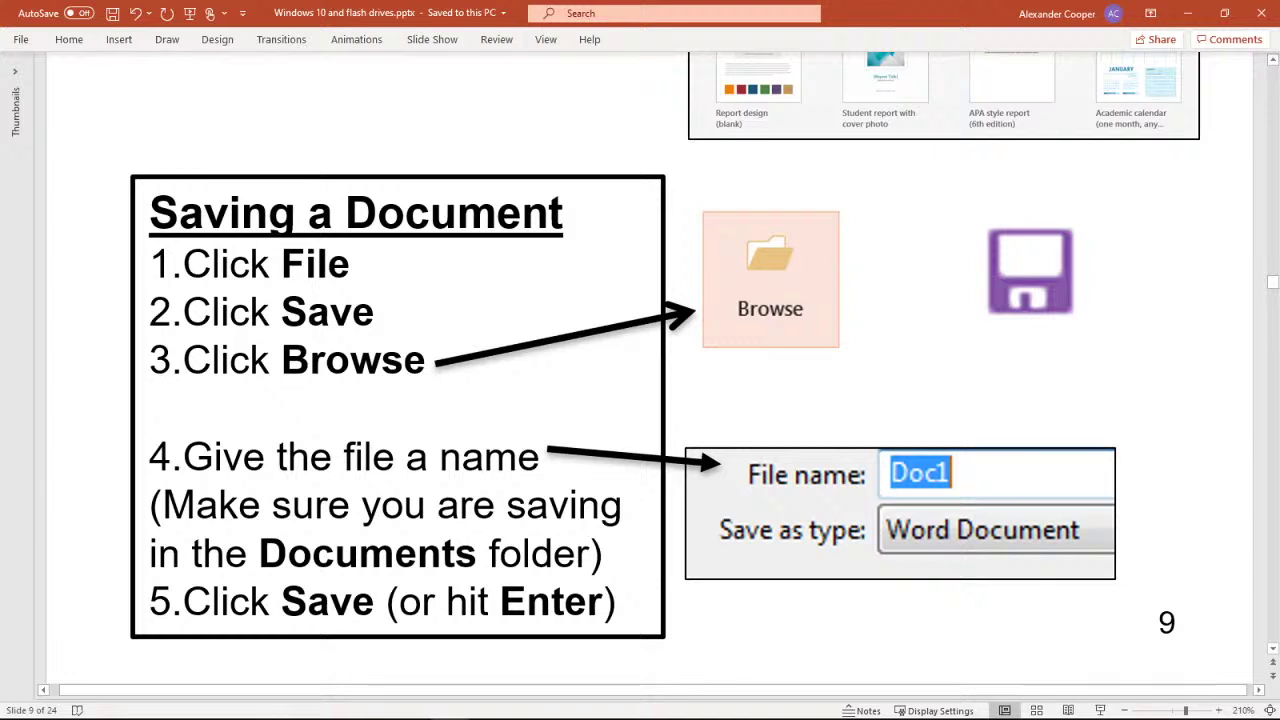
Switch to Word and save the blank document in the Documents folder as a Word document named "class 18 2020"
{"action": "key", "text": "alt+Tab"}
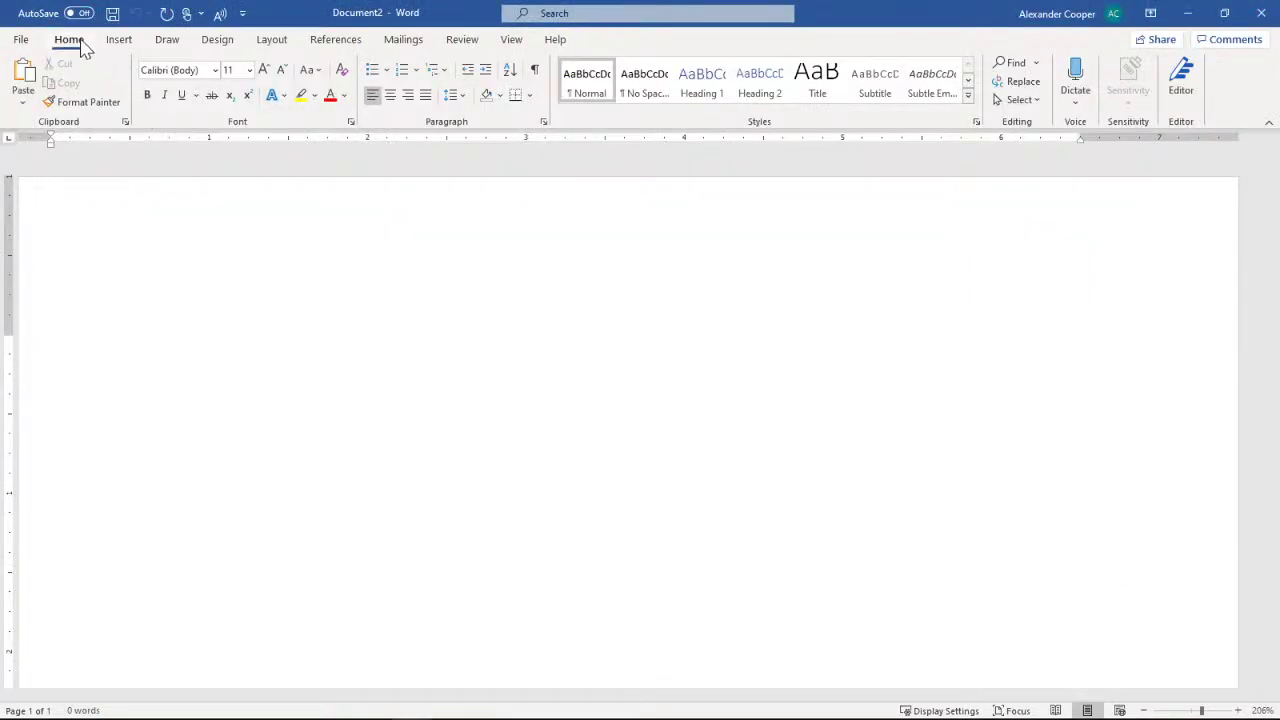
{"action": "left_click", "coordinate": [22, 40]}
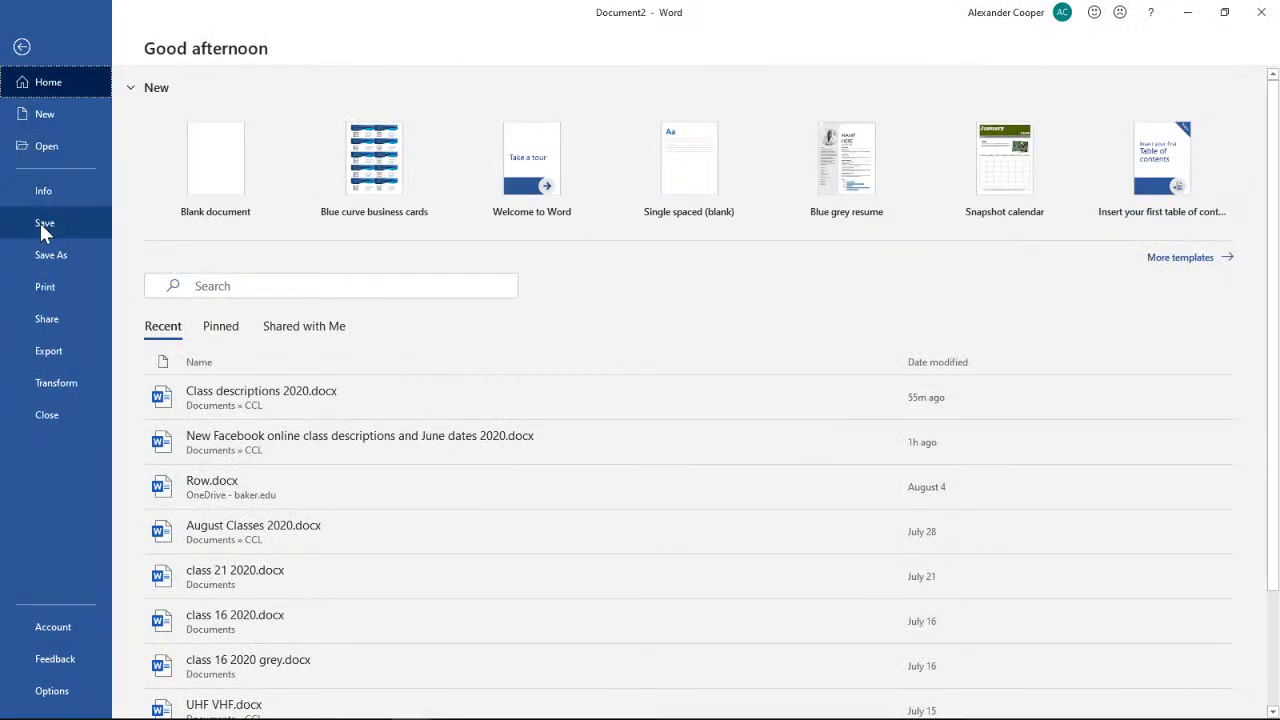
{"action": "left_click", "coordinate": [40, 223]}
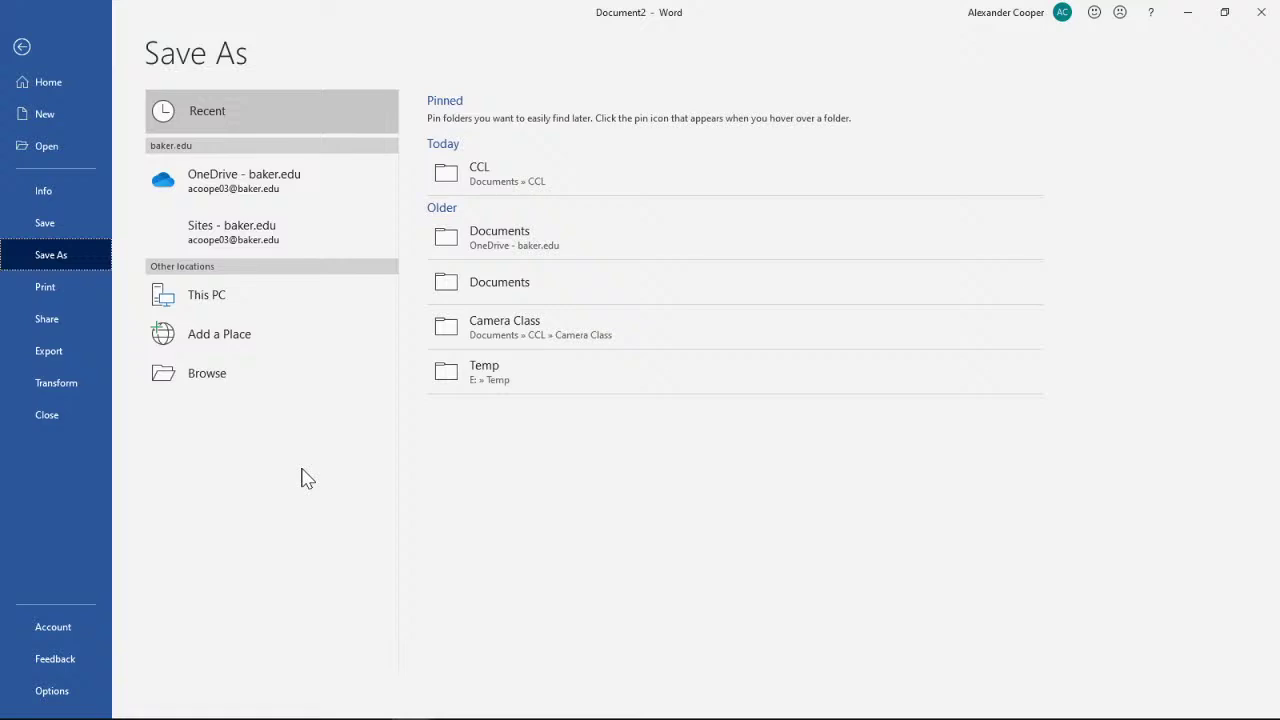
{"action": "left_click", "coordinate": [214, 376]}
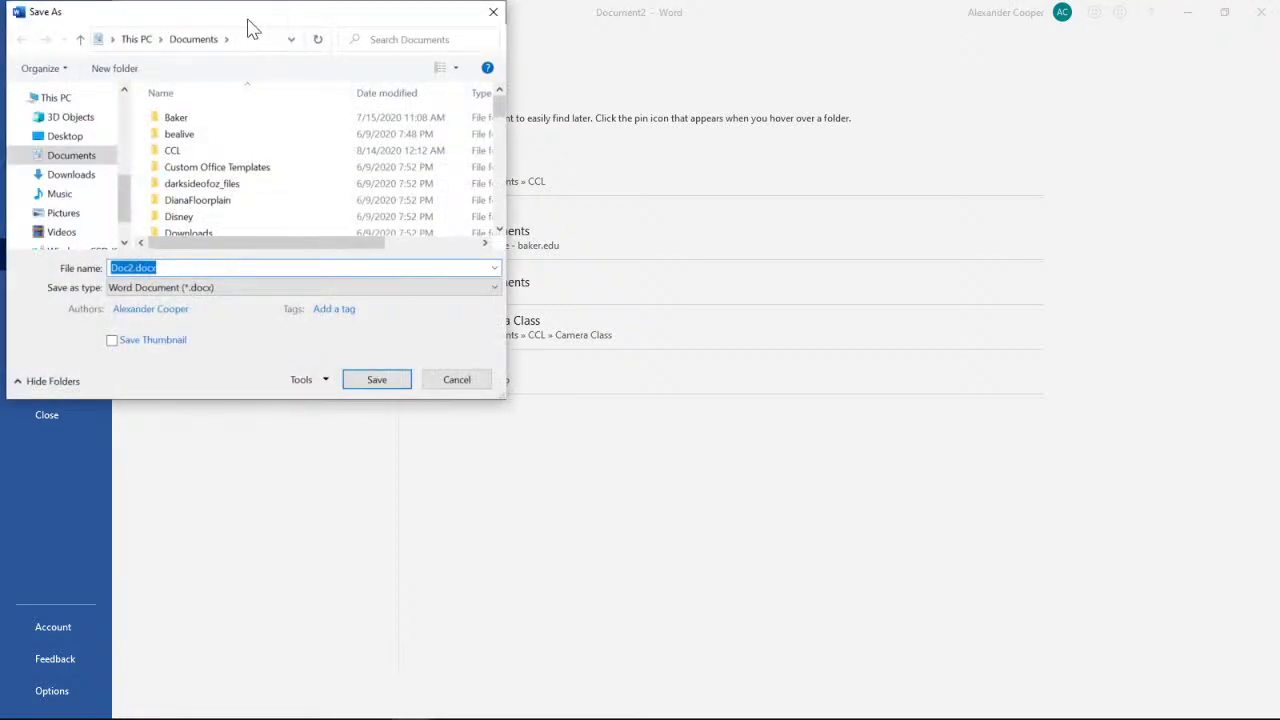
{"action": "left_click_drag", "start_coordinate": [248, 19], "coordinate": [376, 116]}
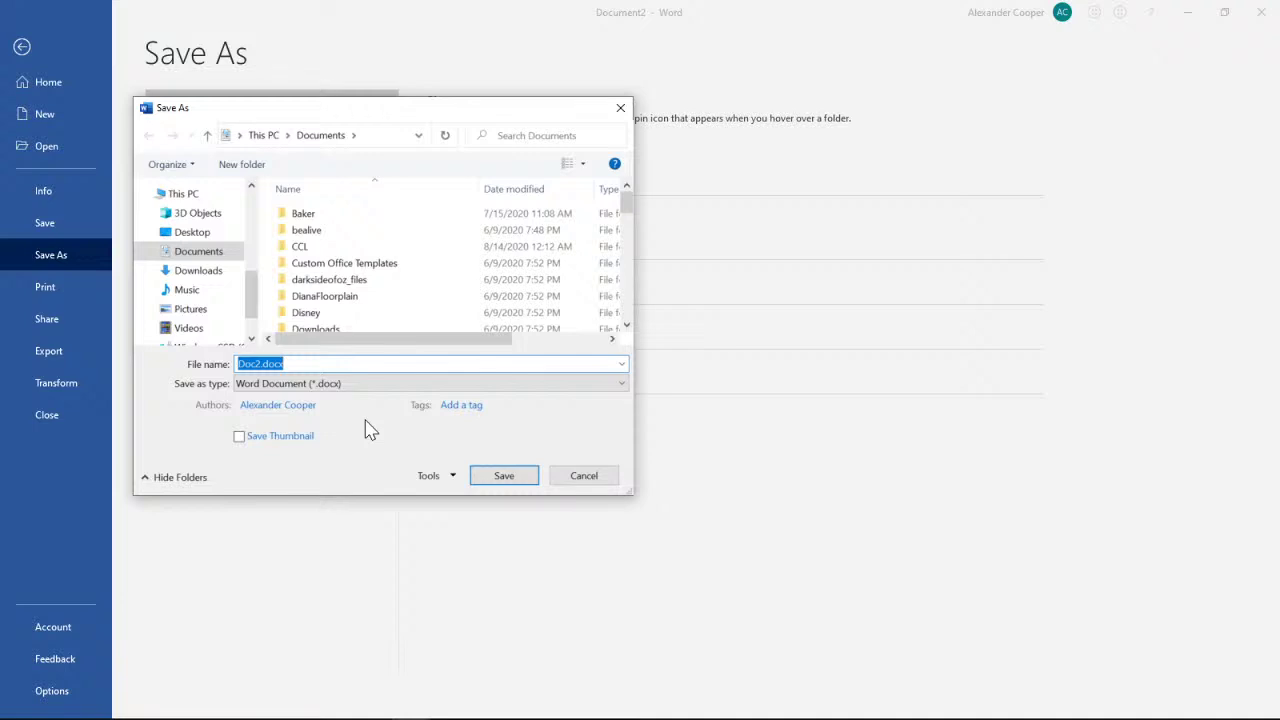
{"action": "type", "text": "class"}
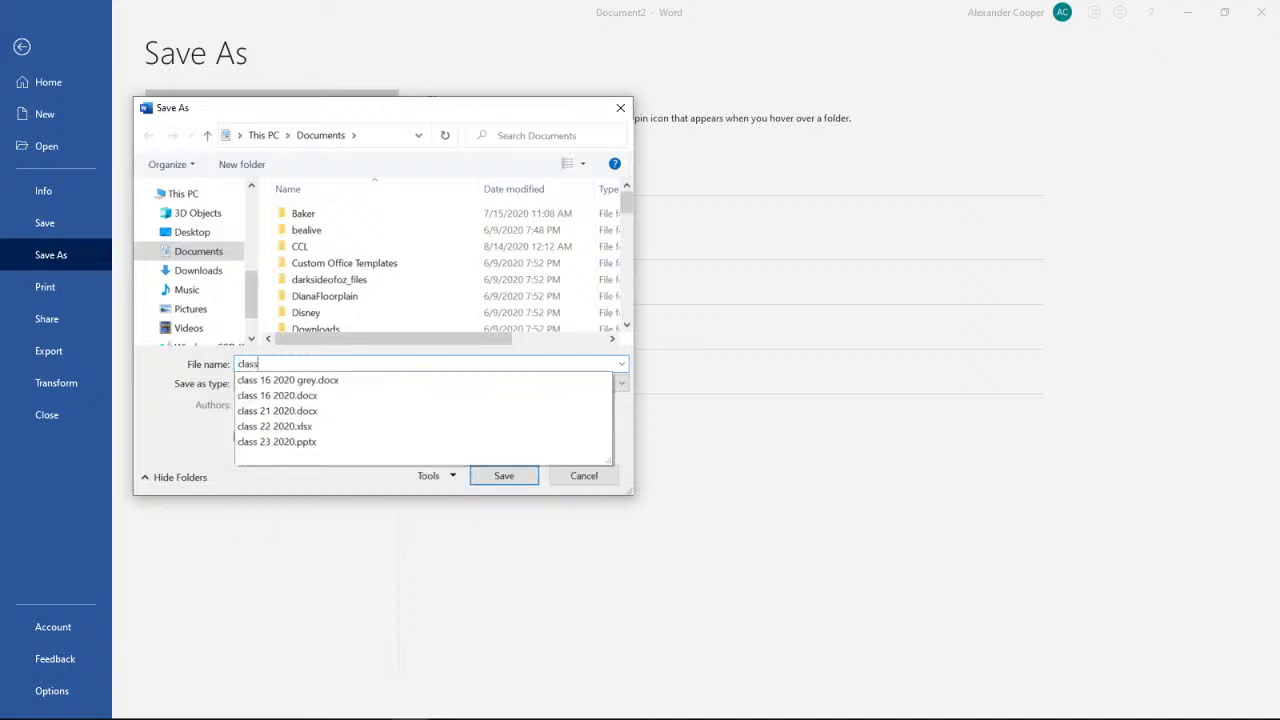
{"action": "type", "text": " 1"}
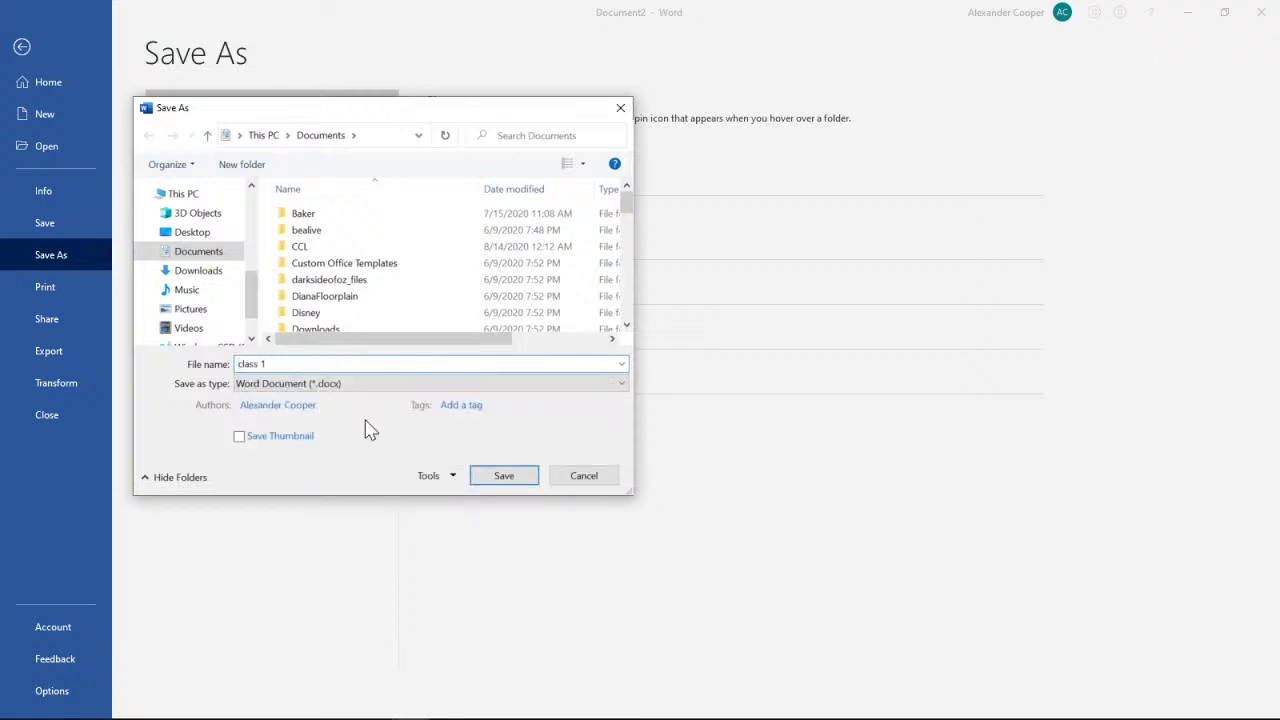
{"action": "type", "text": "8 2020"}
{"action": "left_click", "coordinate": [498, 480]}
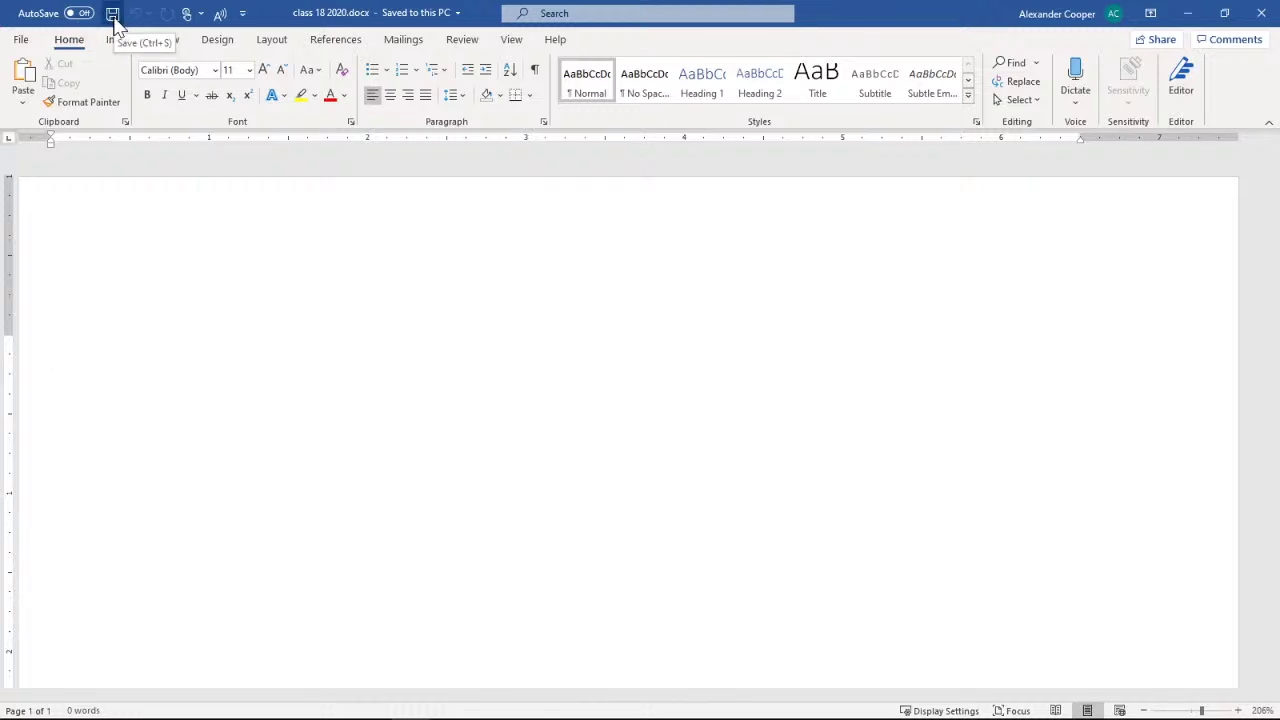
Switch back to the PowerPoint presentation and read slide 10's labelled overview of the Microsoft Word window
{"action": "scroll", "coordinate": [225, 255], "scroll_direction": "down", "scroll_amount": 1}
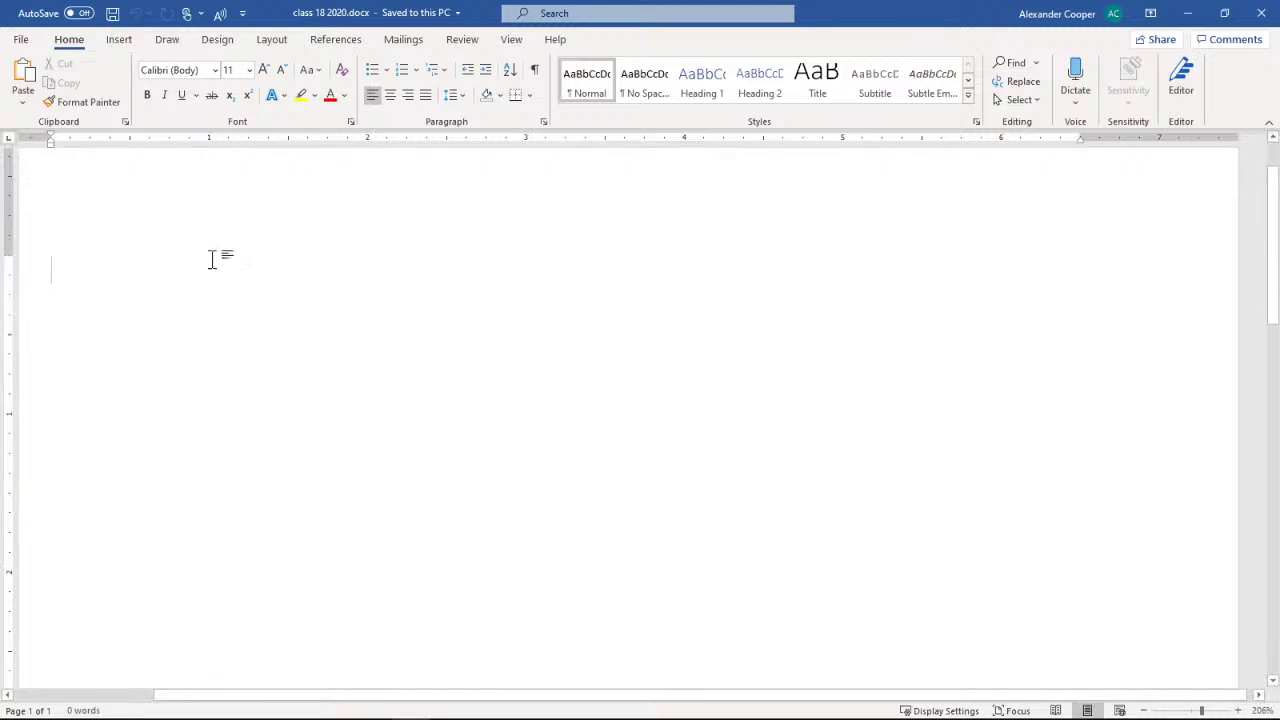
{"action": "scroll", "coordinate": [563, 357], "scroll_direction": "up", "scroll_amount": 1}
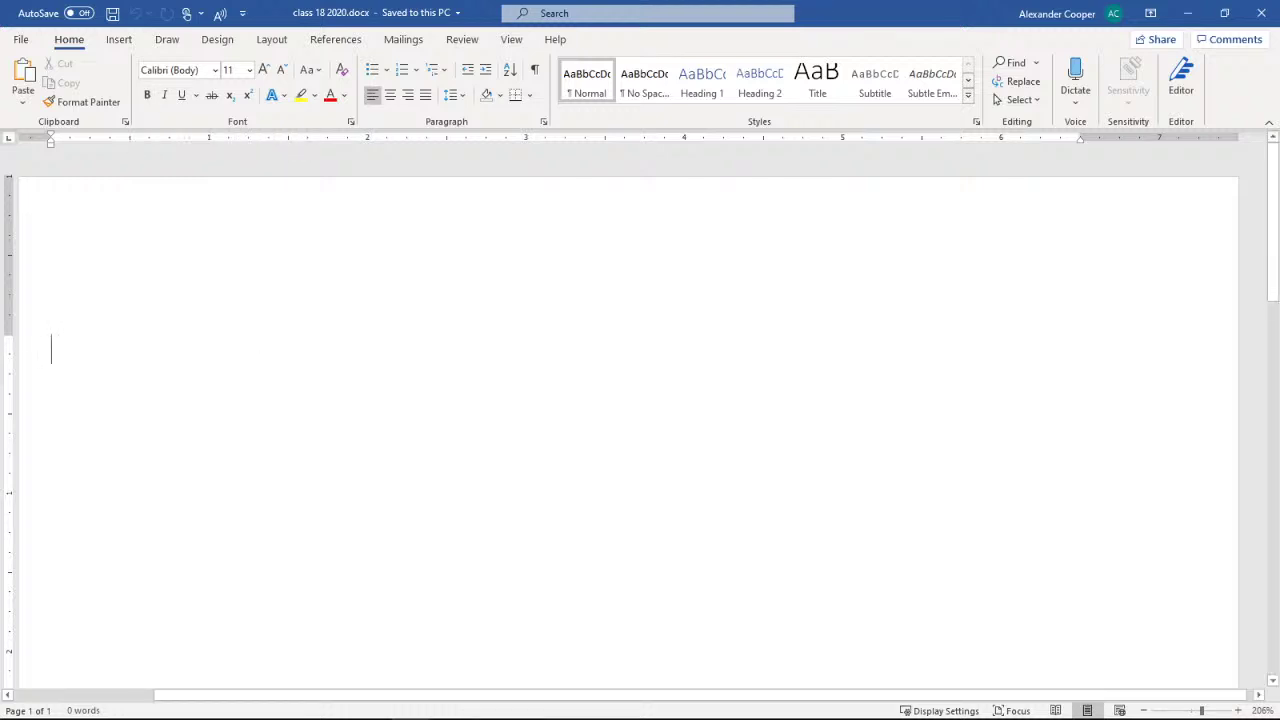
{"action": "key", "text": "alt+Tab"}
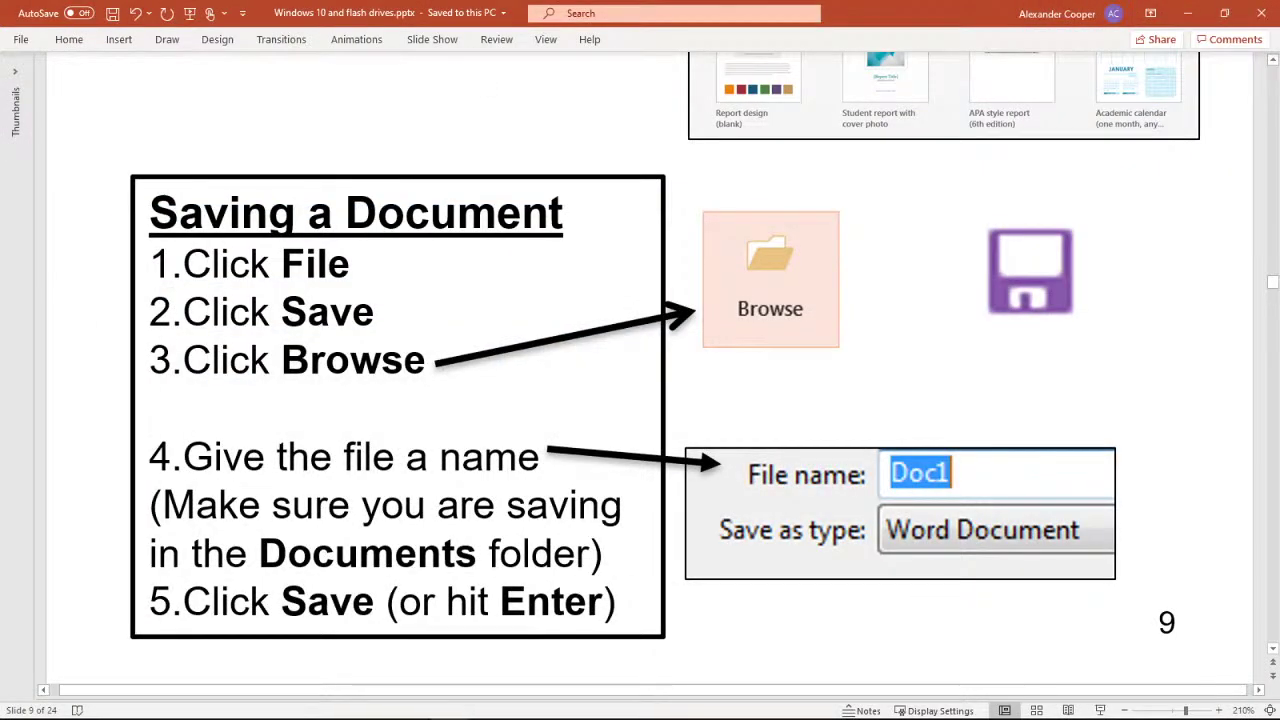
{"action": "scroll", "coordinate": [640, 360], "scroll_direction": "down", "scroll_amount": 5}
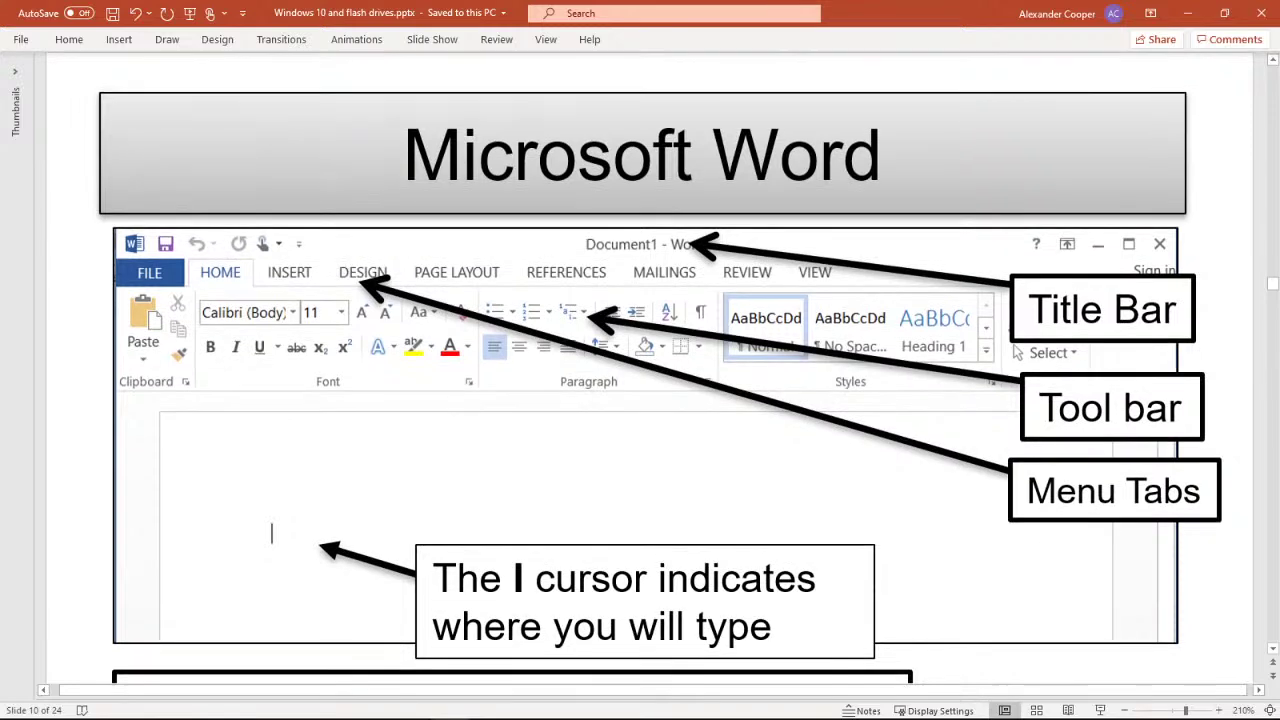
{"action": "scroll", "coordinate": [640, 360], "scroll_direction": "down", "scroll_amount": 1}
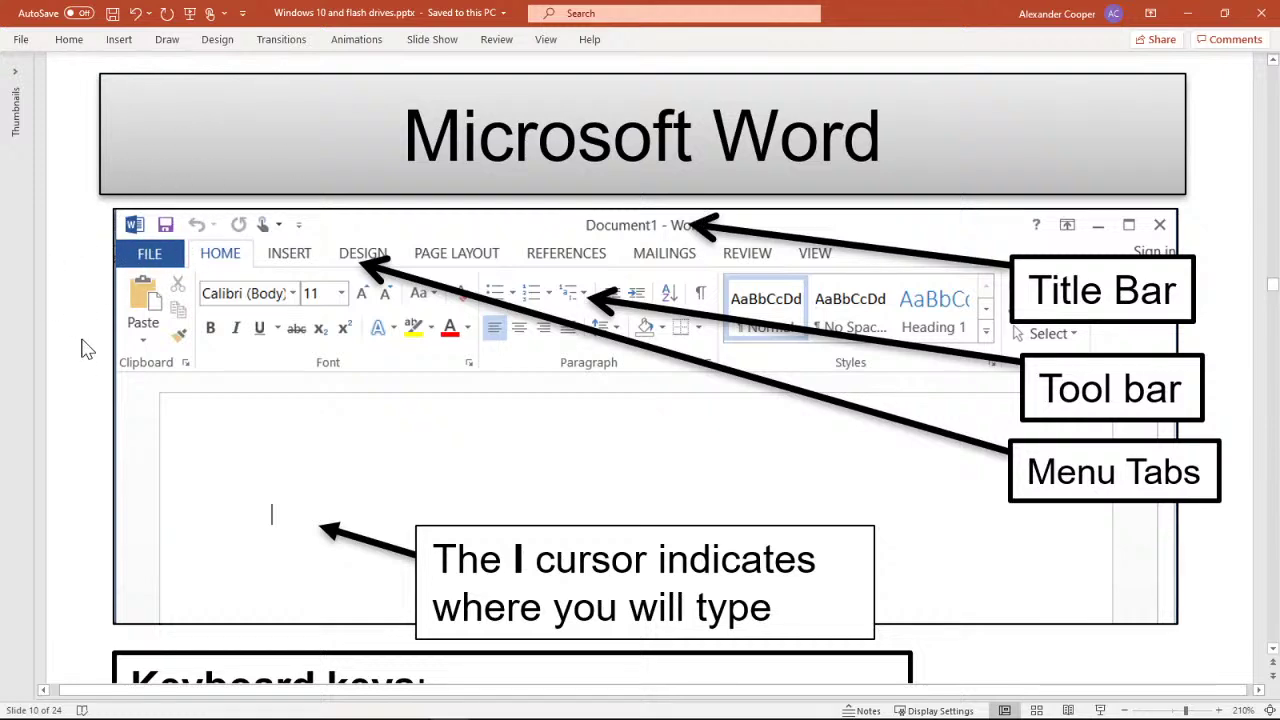
{"action": "scroll", "coordinate": [85, 348], "scroll_direction": "down", "scroll_amount": 3}
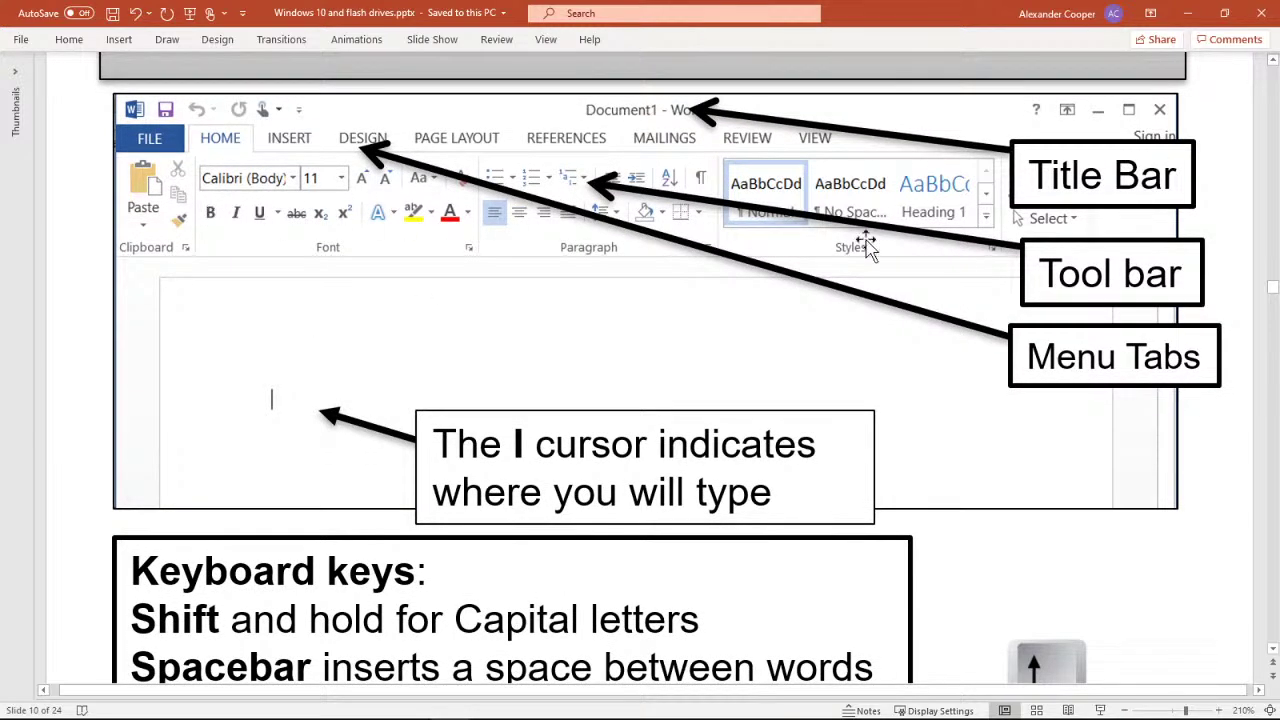
Switch to Word and examine the ribbon's command sets, including Insert, Draw, Layout, References, Mailings, Review and Help, ending with Home
{"action": "mouse_move", "coordinate": [580, 717]}
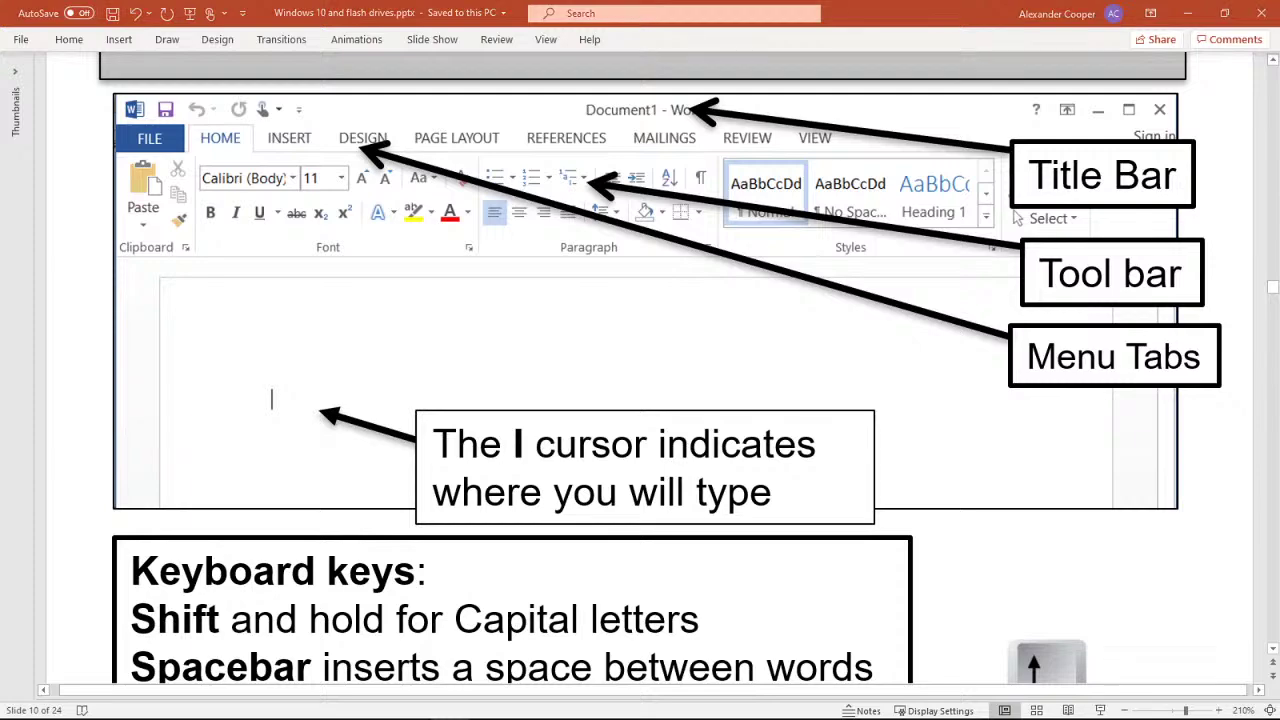
{"action": "key", "text": "alt+Tab"}
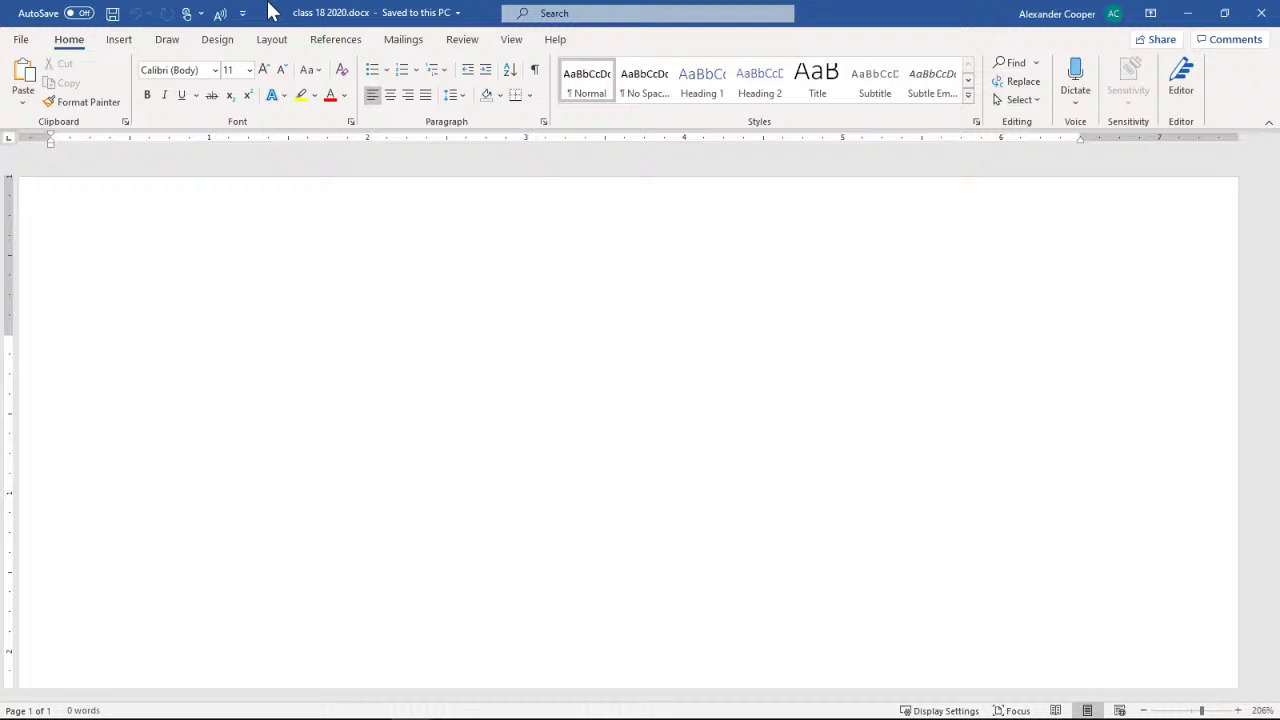
{"action": "left_click", "coordinate": [120, 42]}
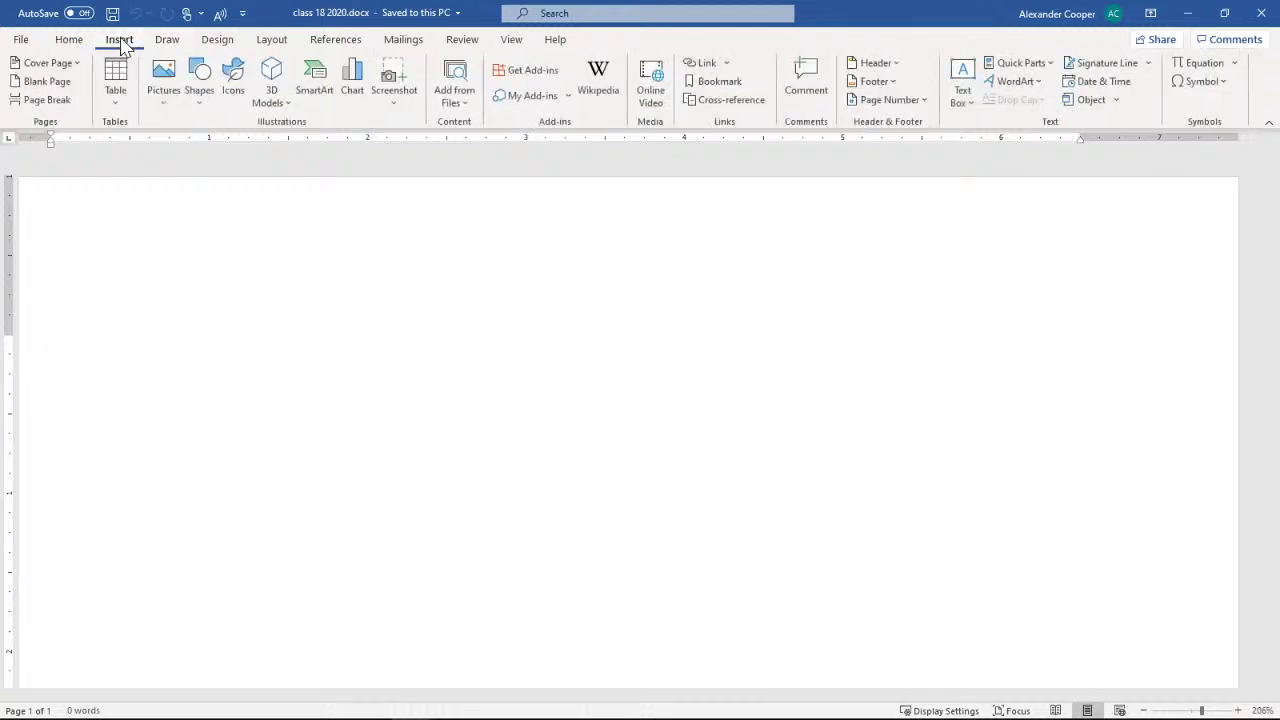
{"action": "left_click", "coordinate": [167, 41]}
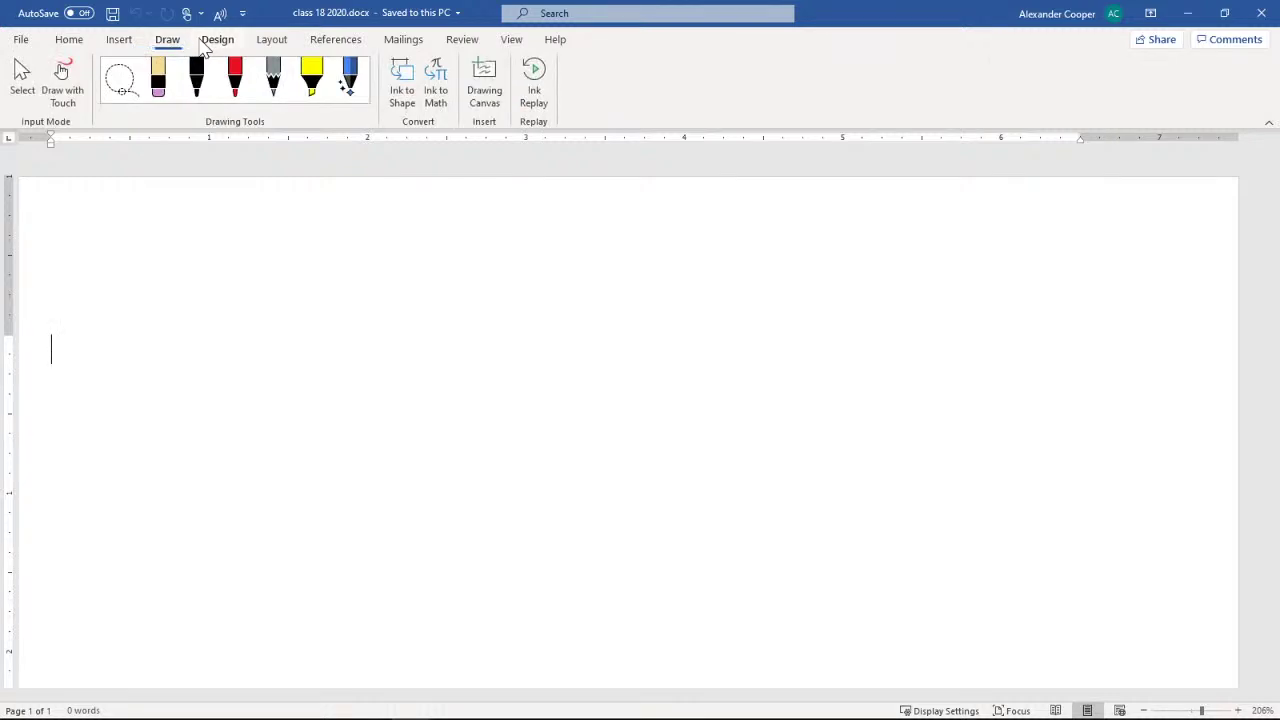
{"action": "left_click", "coordinate": [205, 45]}
{"action": "left_click", "coordinate": [270, 42]}
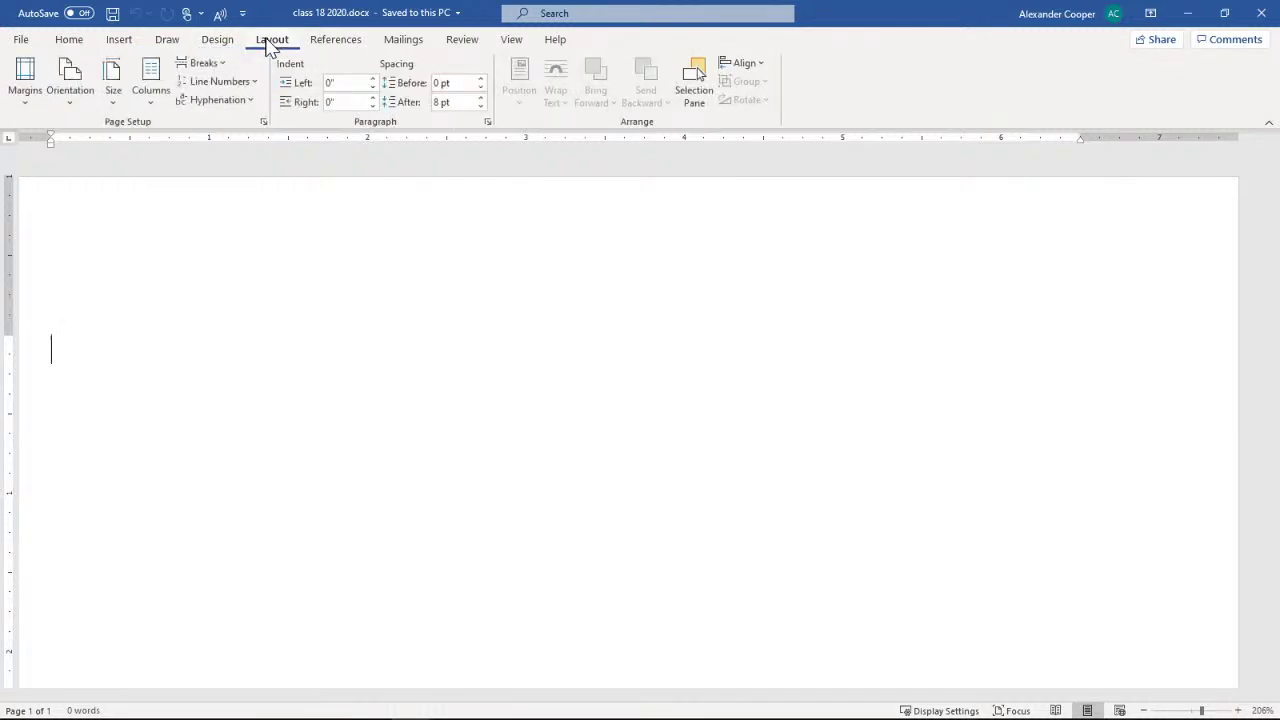
{"action": "left_click", "coordinate": [335, 42]}
{"action": "left_click", "coordinate": [403, 42]}
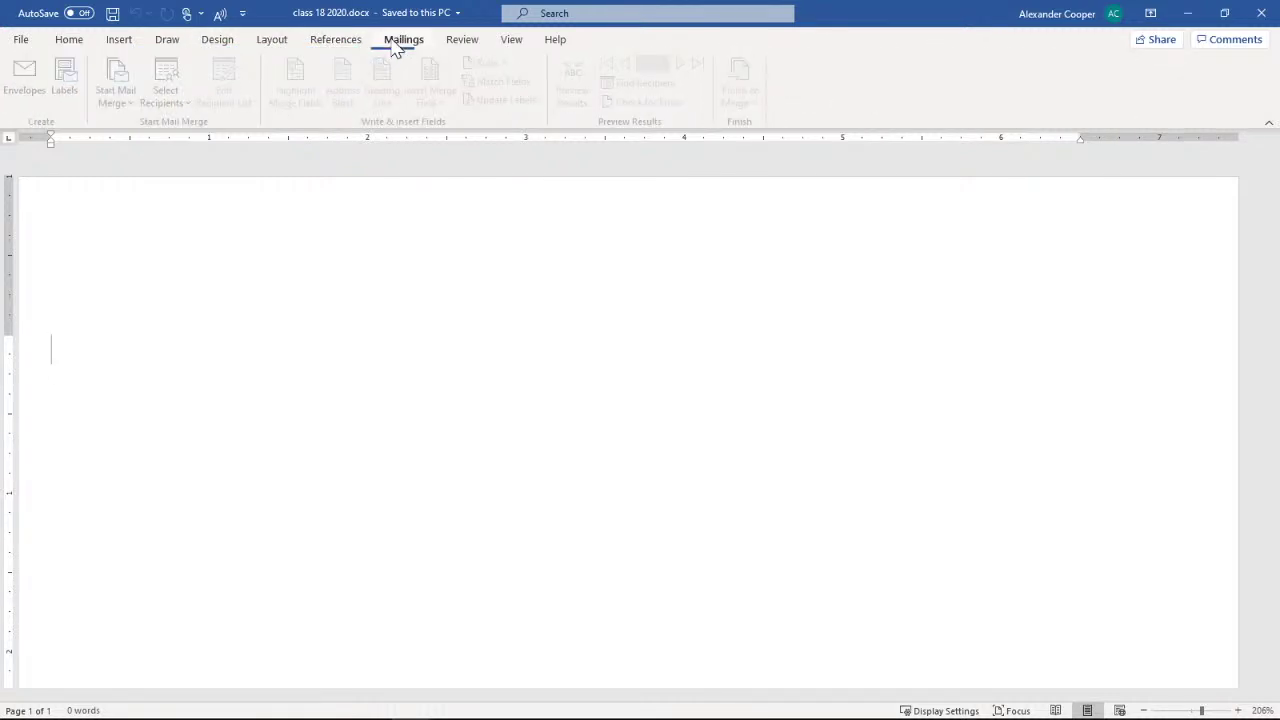
{"action": "left_click", "coordinate": [218, 46]}
{"action": "left_click", "coordinate": [167, 48]}
{"action": "left_click", "coordinate": [121, 49]}
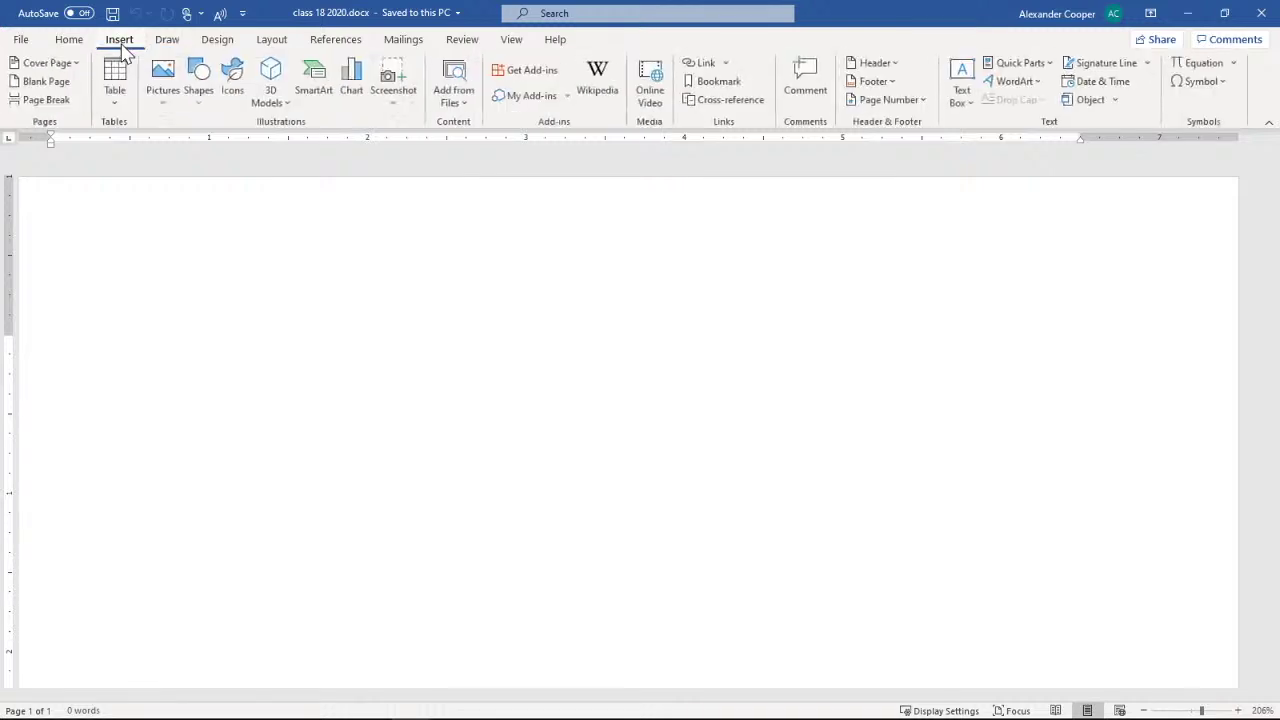
{"action": "left_click", "coordinate": [217, 45]}
{"action": "left_click", "coordinate": [272, 46]}
{"action": "left_click", "coordinate": [318, 50]}
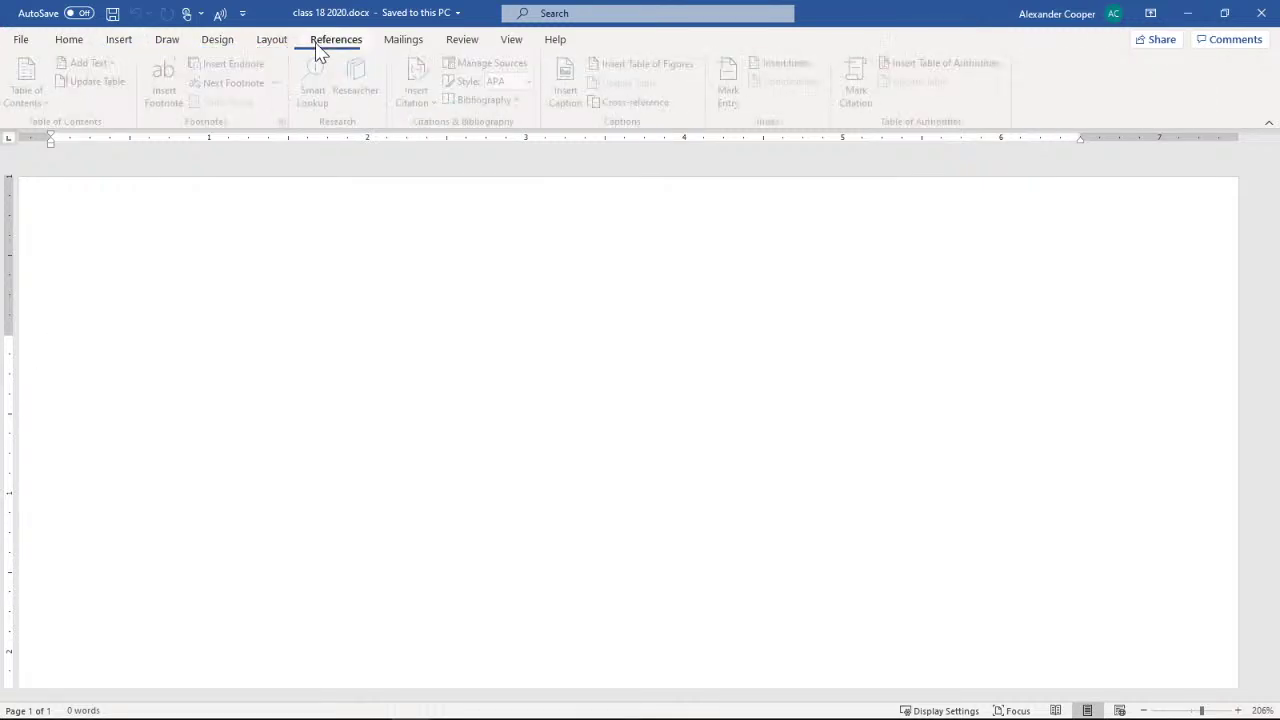
{"action": "left_click", "coordinate": [400, 45]}
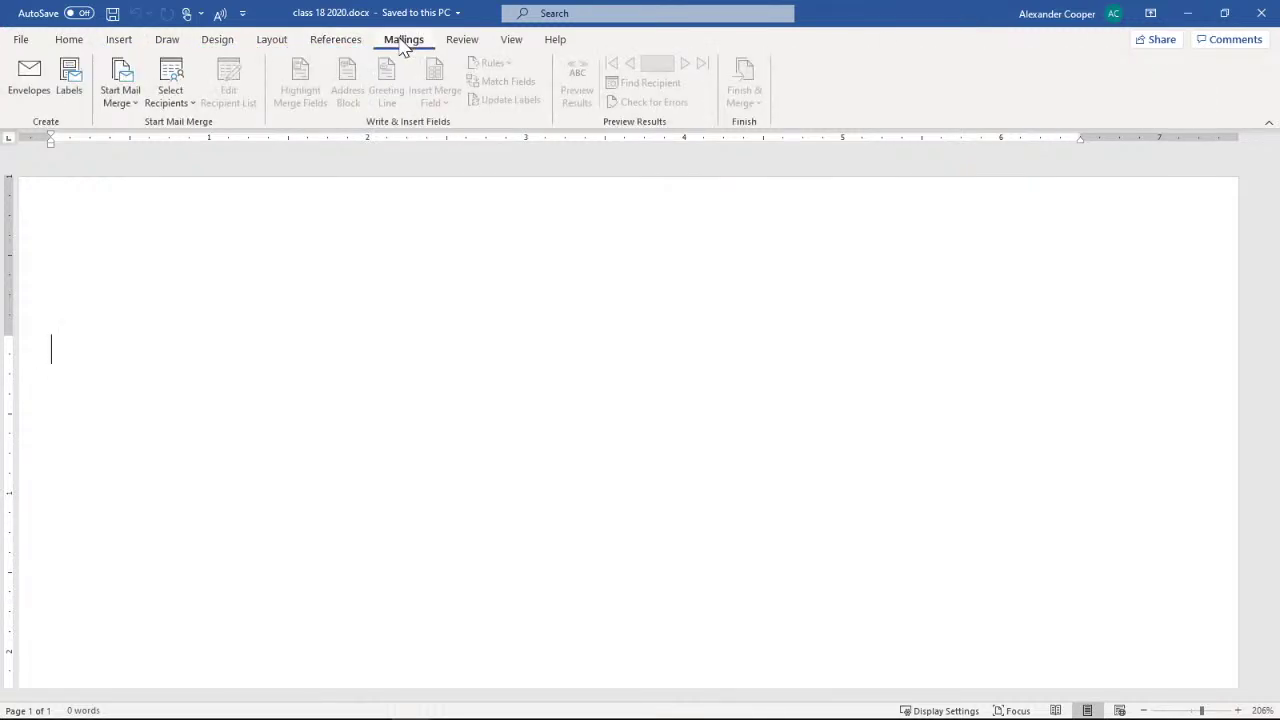
{"action": "left_click", "coordinate": [462, 44]}
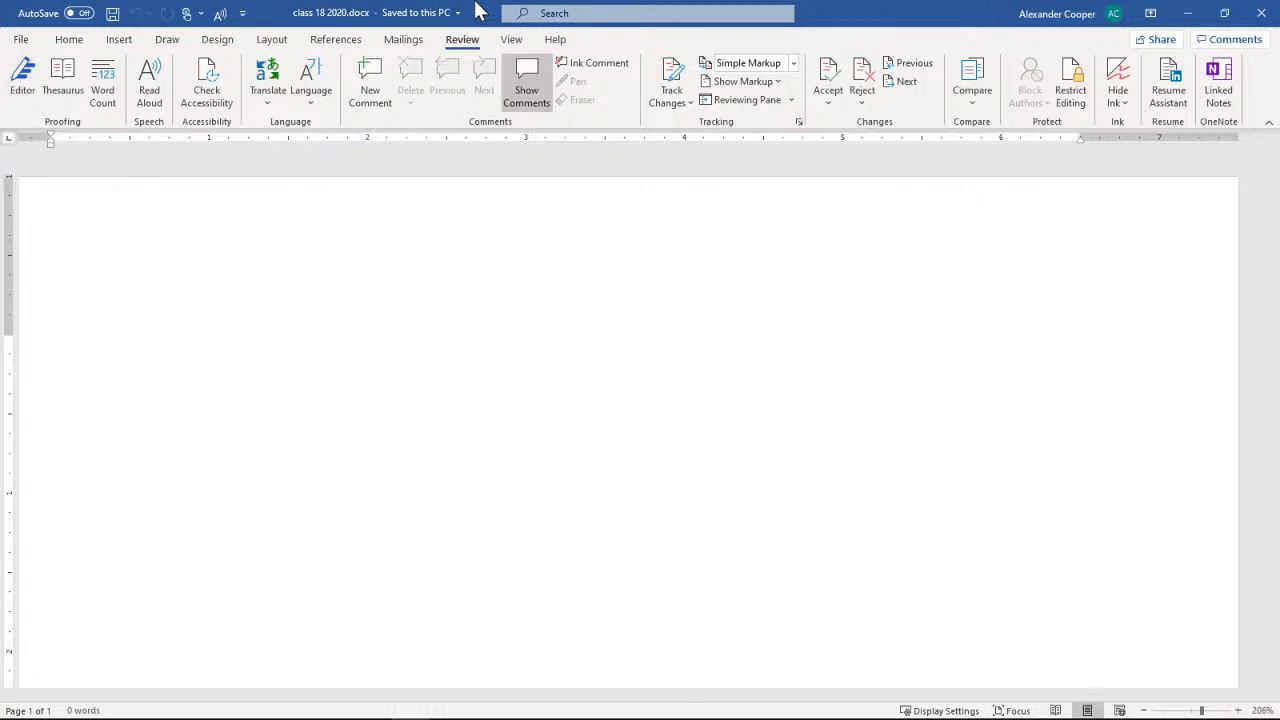
{"action": "left_click", "coordinate": [557, 42]}
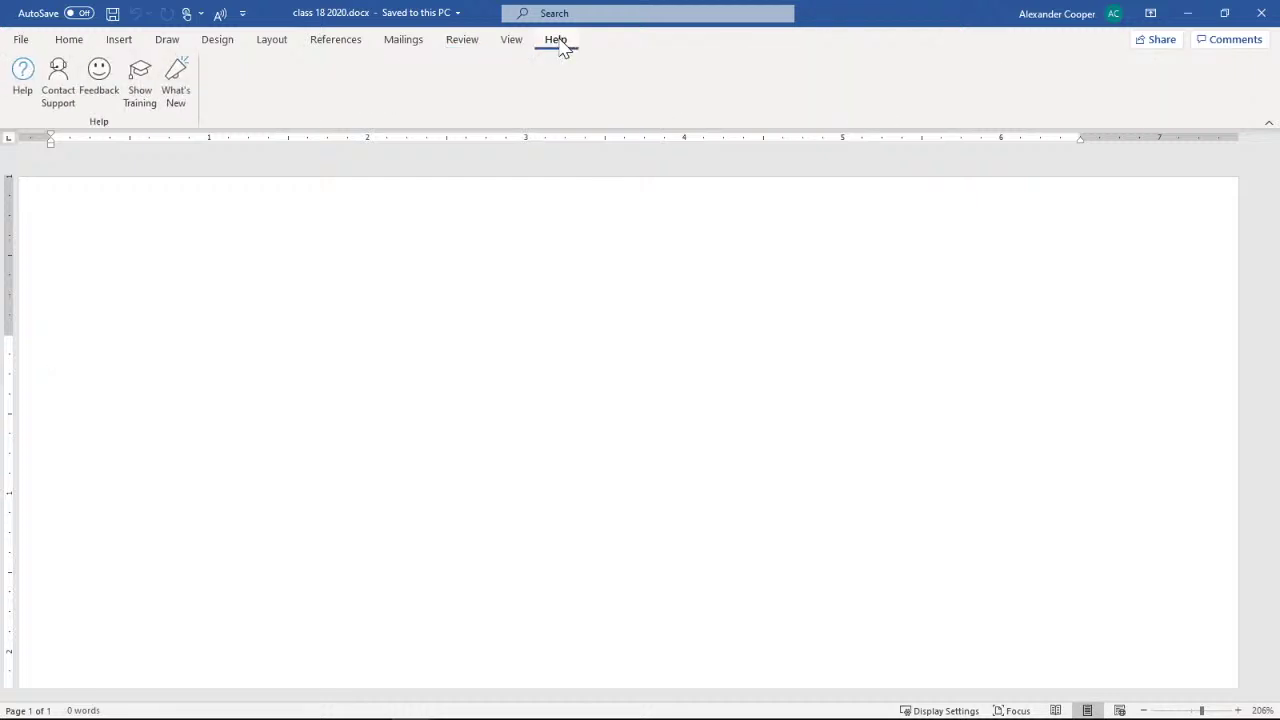
{"action": "left_click", "coordinate": [410, 42]}
{"action": "left_click", "coordinate": [335, 40]}
{"action": "left_click", "coordinate": [265, 41]}
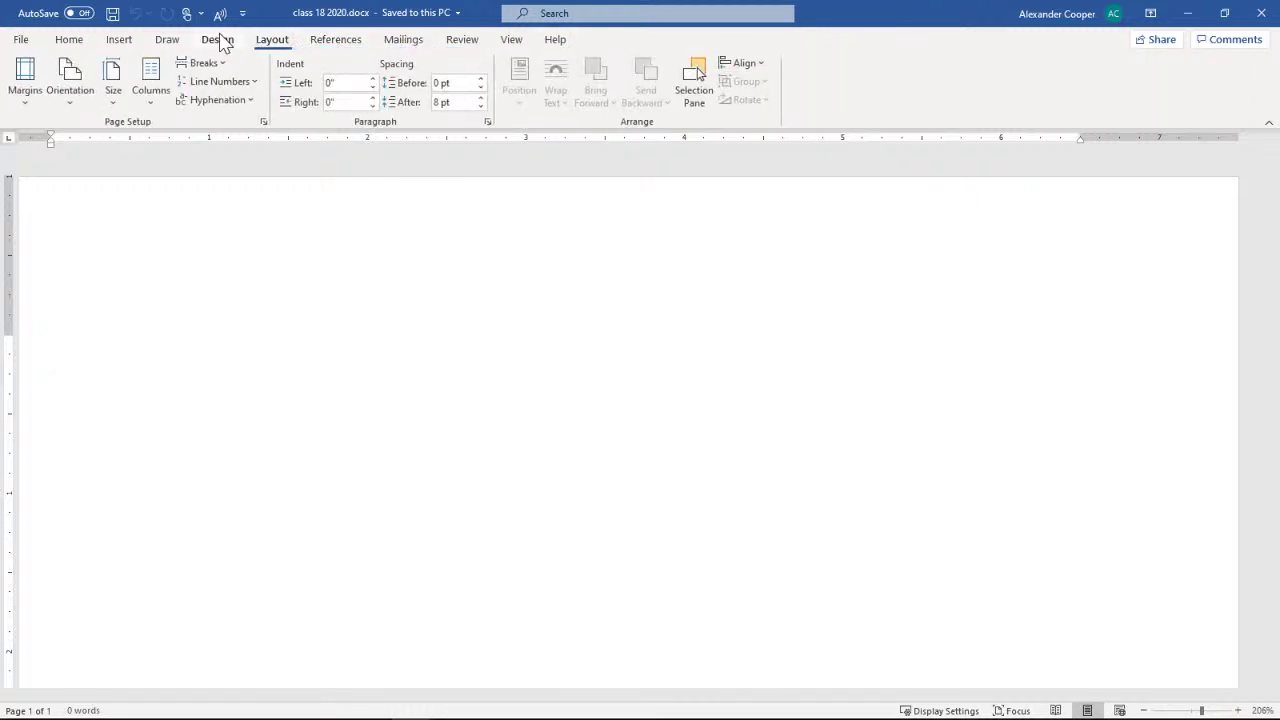
{"action": "left_click", "coordinate": [215, 42]}
{"action": "left_click", "coordinate": [162, 42]}
{"action": "left_click", "coordinate": [121, 42]}
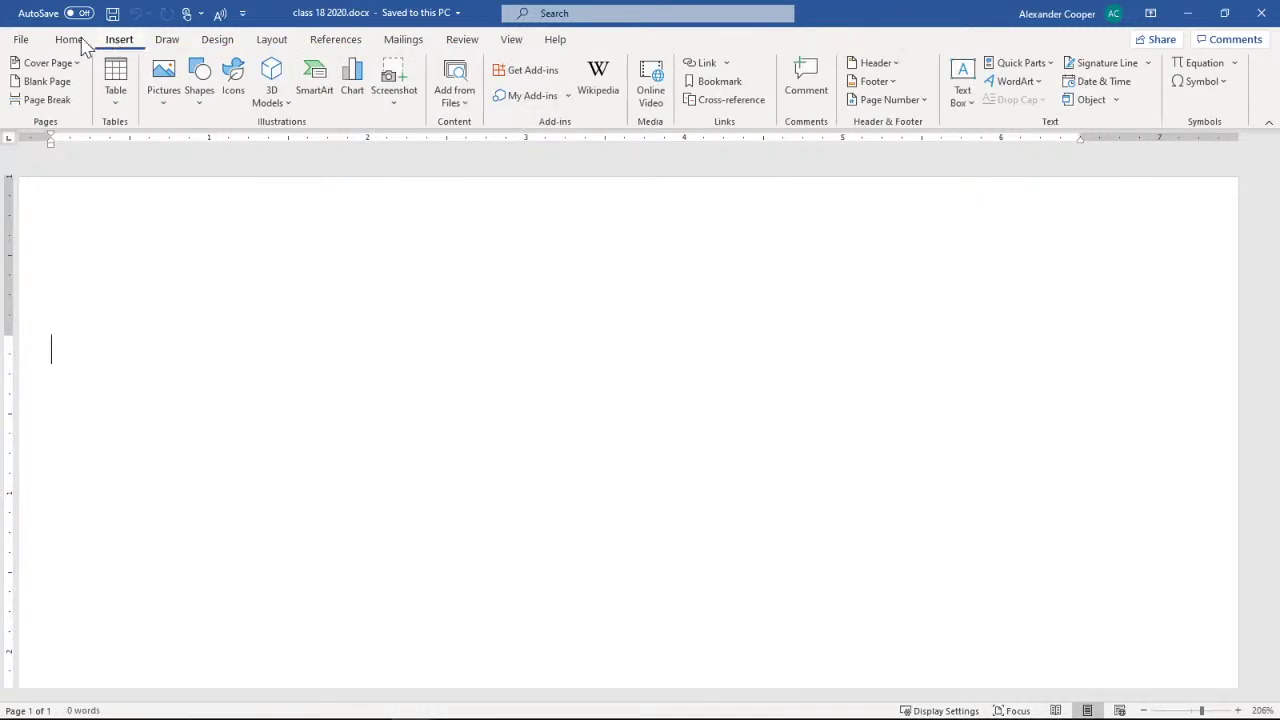
{"action": "left_click", "coordinate": [72, 41]}
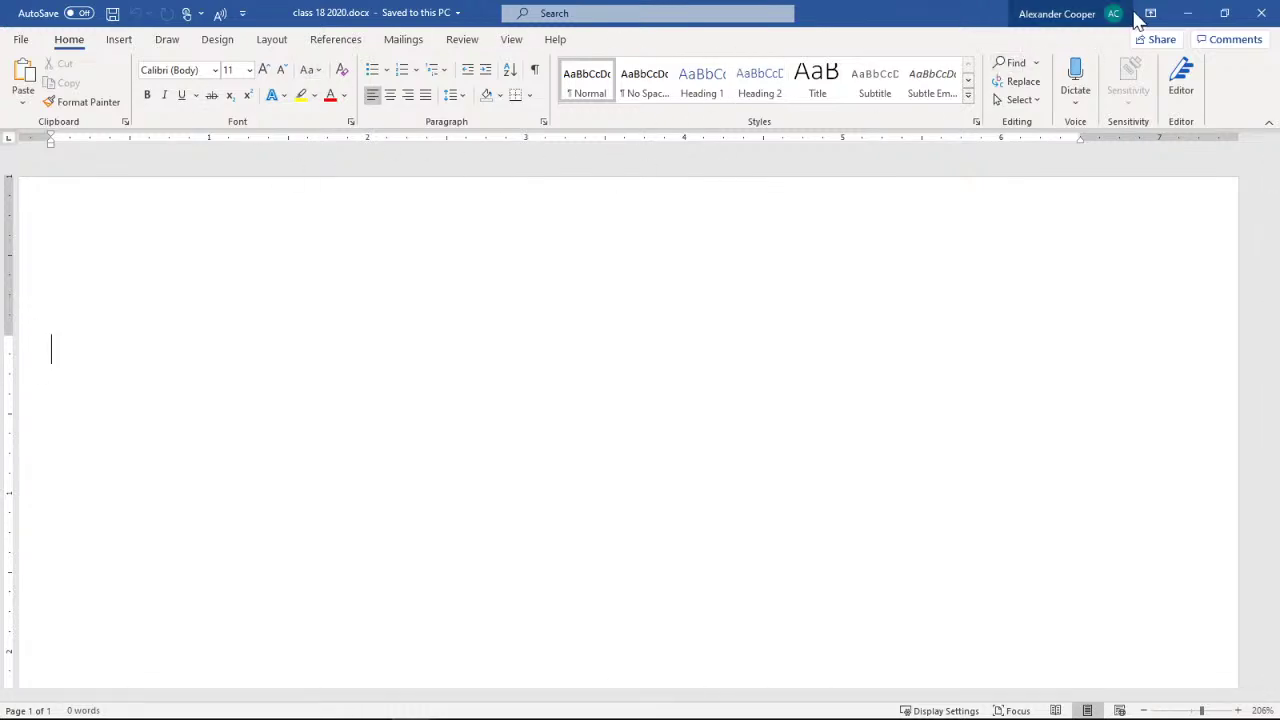
Minimize Word to return to the PowerPoint presentation and read the keyboard keys section of slide 10
{"action": "left_click", "coordinate": [1176, 14]}
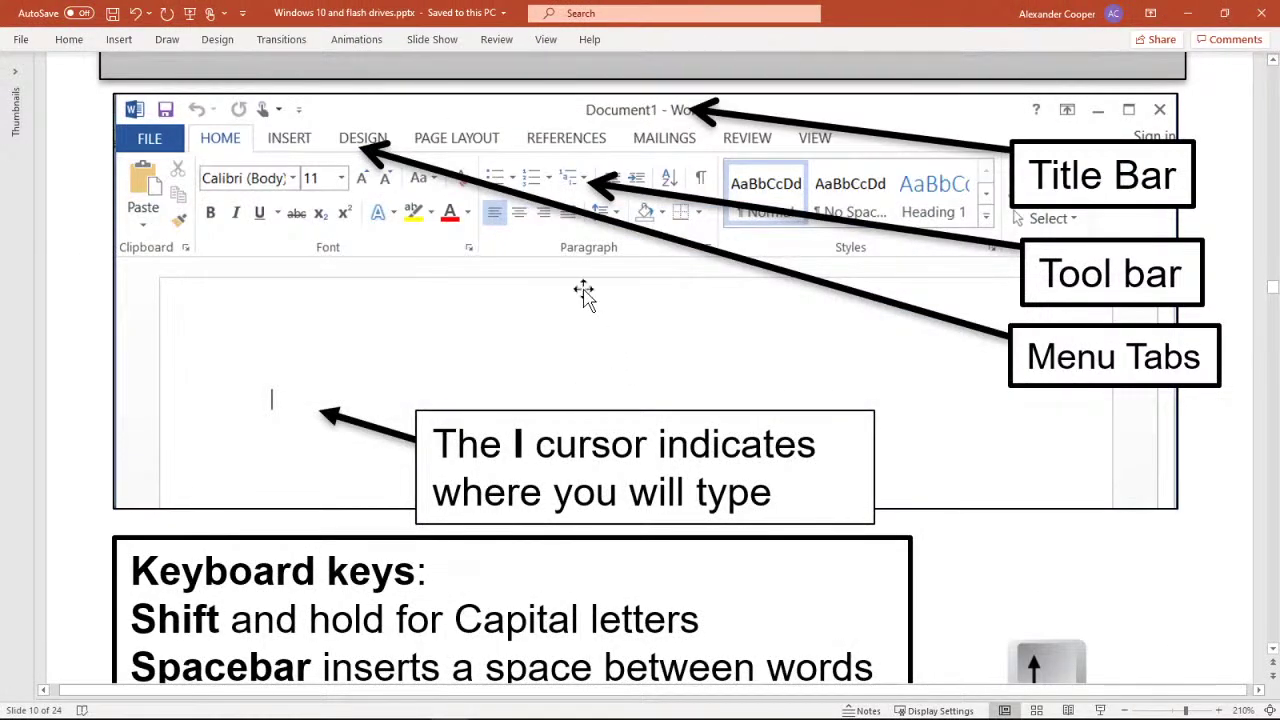
{"action": "scroll", "coordinate": [585, 295], "scroll_direction": "down", "scroll_amount": 5}
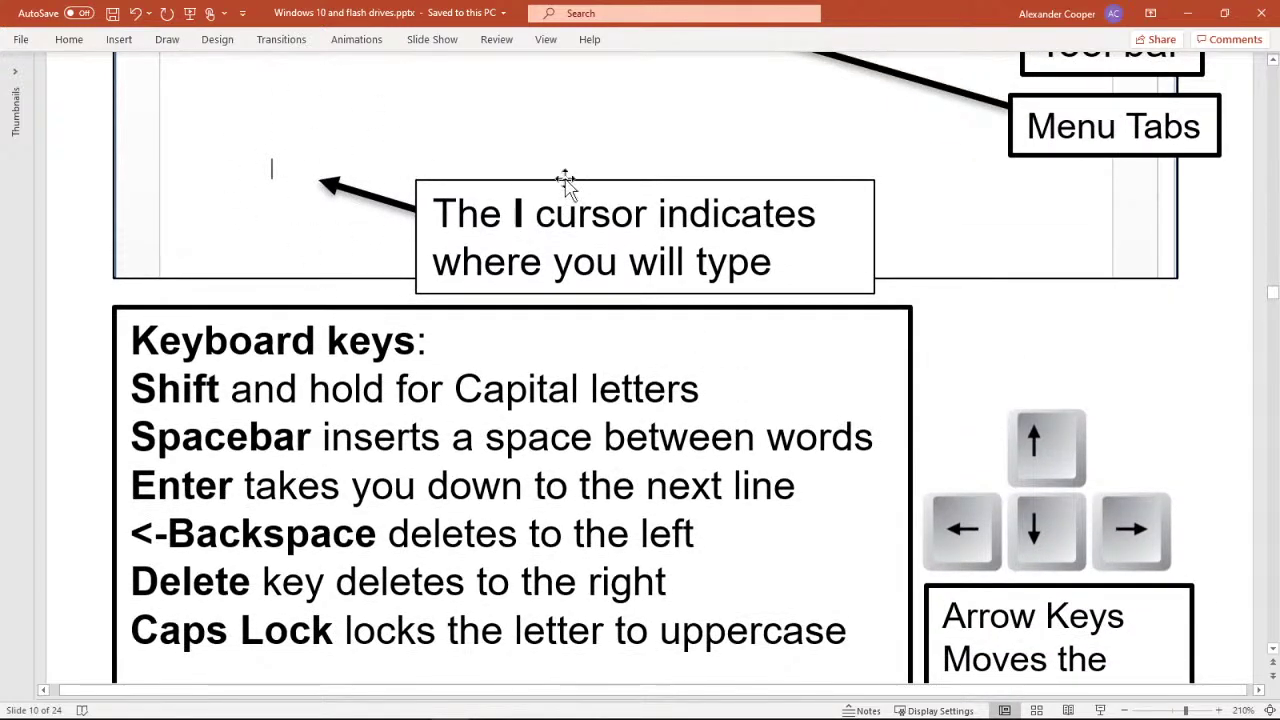
{"action": "scroll", "coordinate": [566, 180], "scroll_direction": "down", "scroll_amount": 2}
{"action": "scroll", "coordinate": [271, 74], "scroll_direction": "down", "scroll_amount": 3}
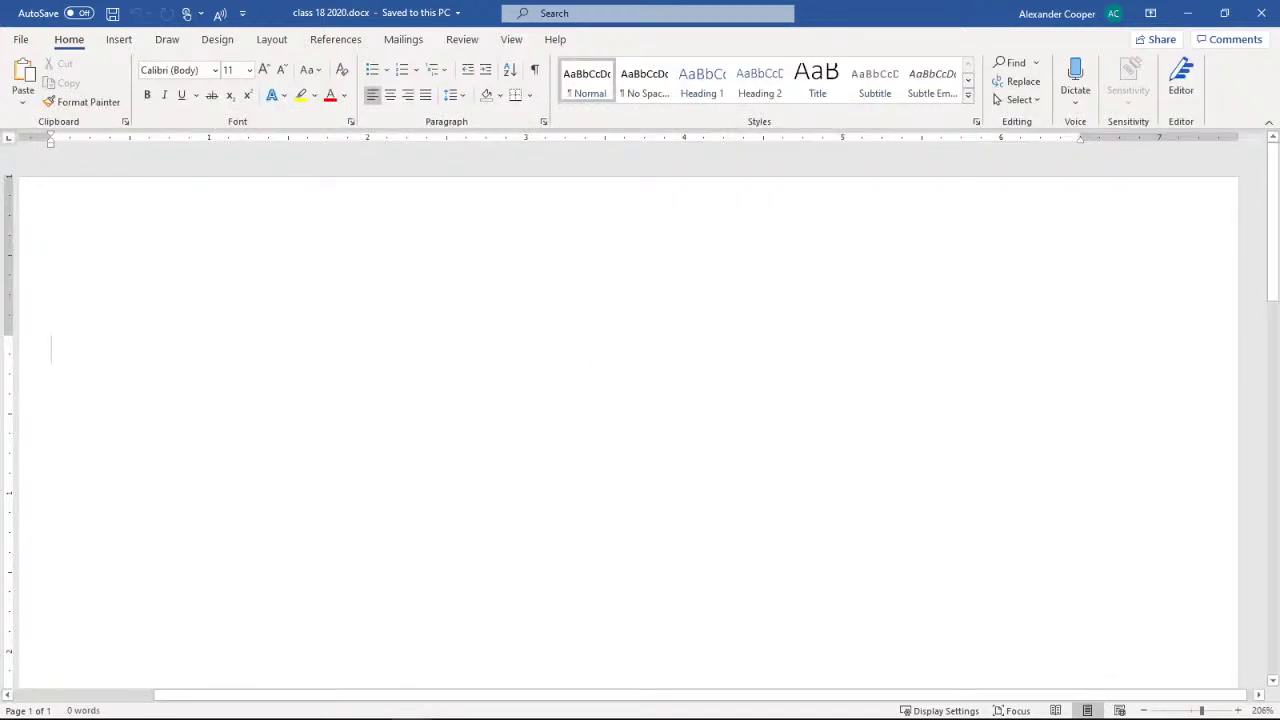
{"action": "left_click", "coordinate": [1187, 13]}
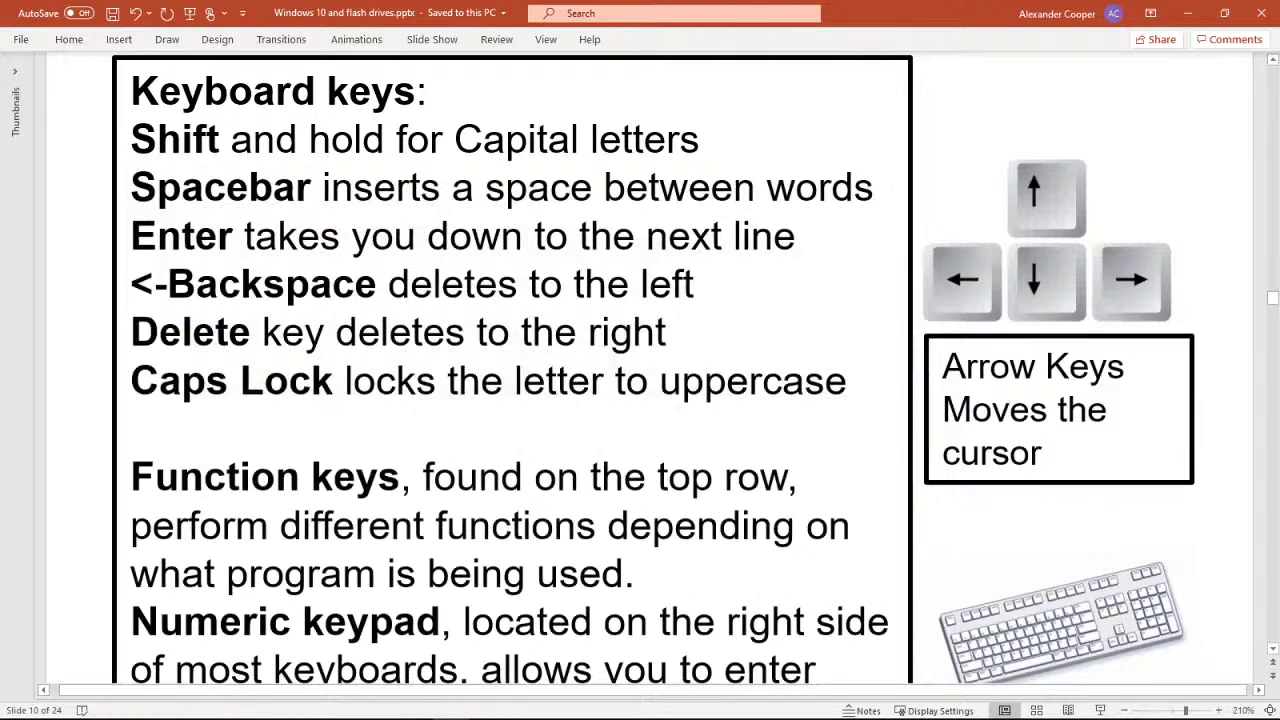